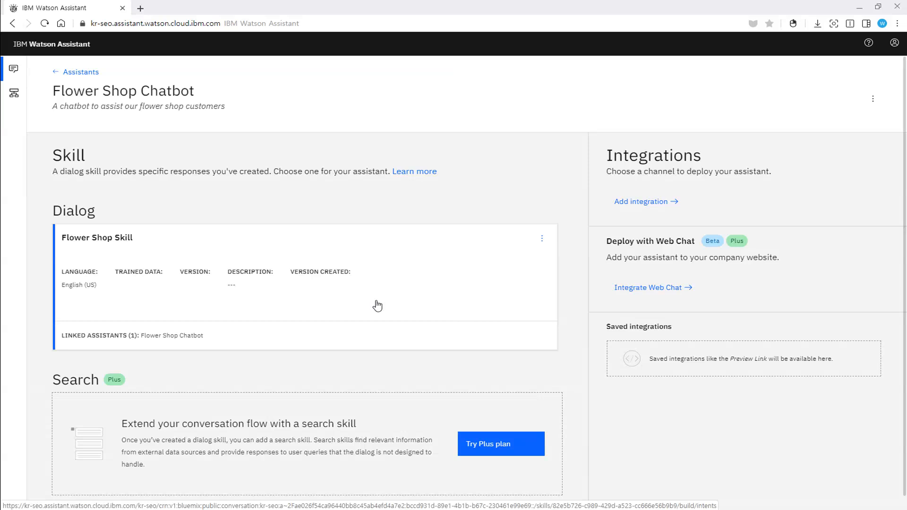
Step: Open the Flower Shop Skill's dialog and review the responses of its Welcome and Anything else nodes
click(194, 283)
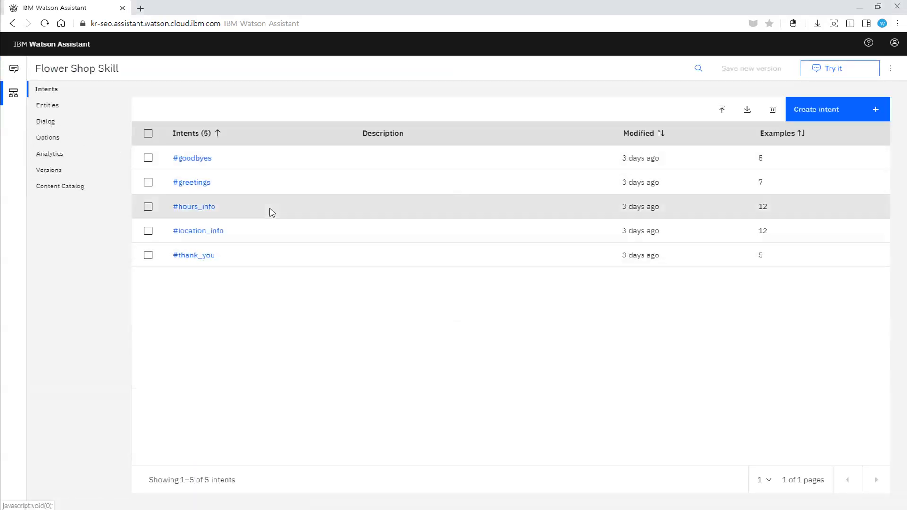
click(50, 124)
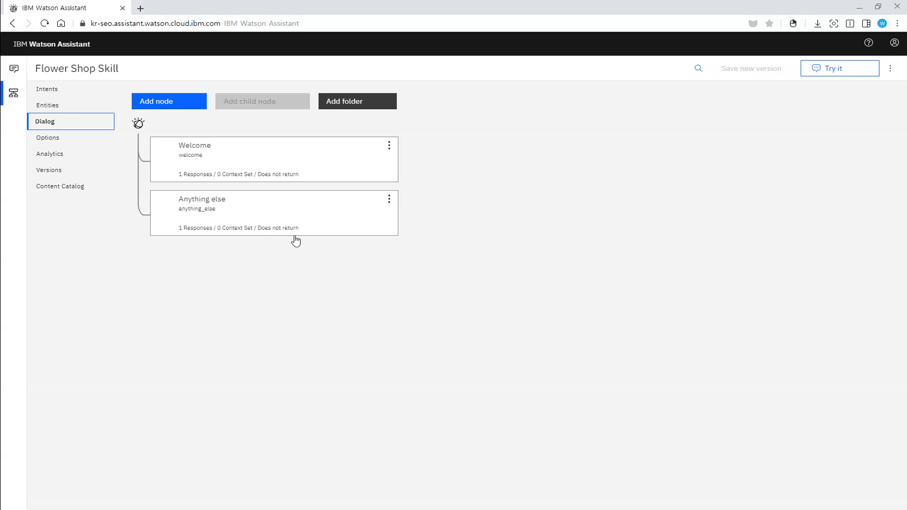
click(278, 161)
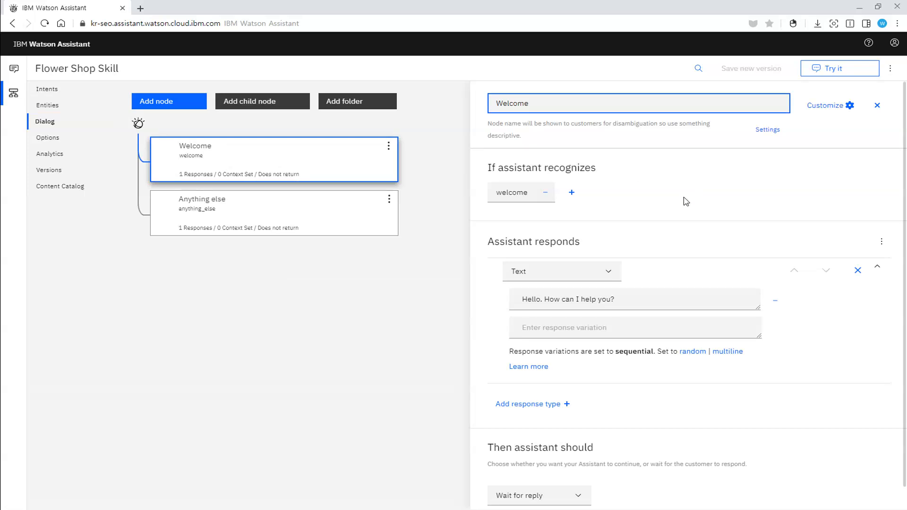
scroll(684, 201, down, 1)
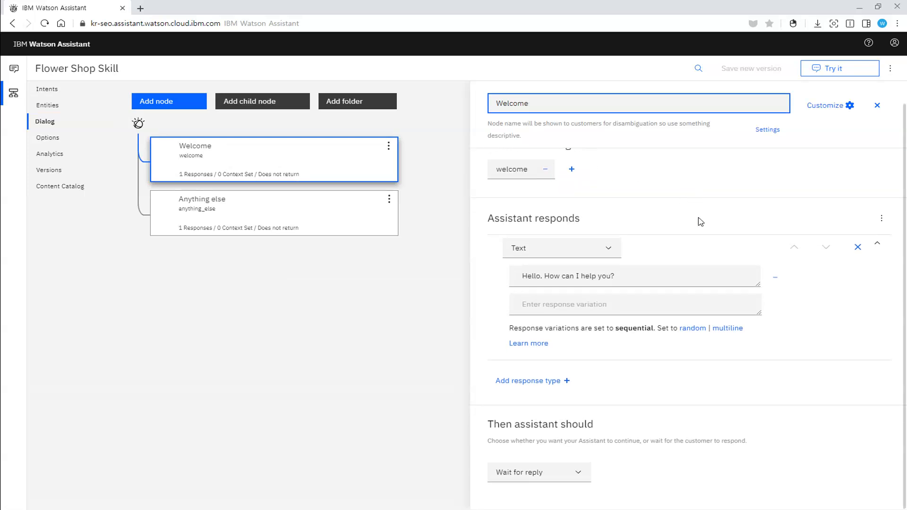
scroll(703, 255, up, 1)
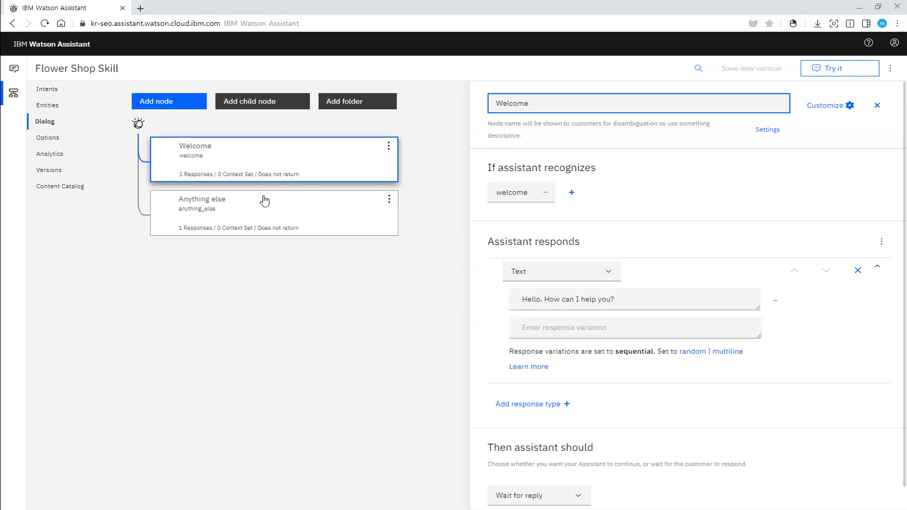
click(230, 232)
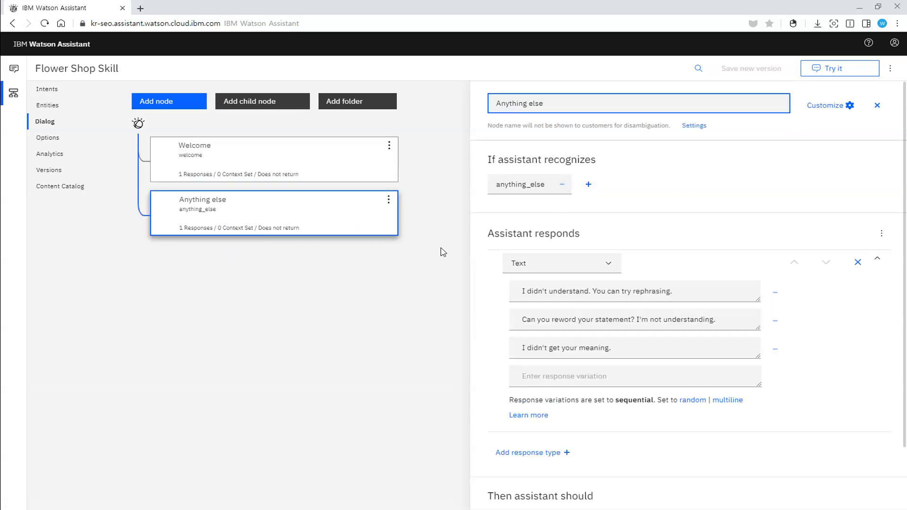
click(272, 220)
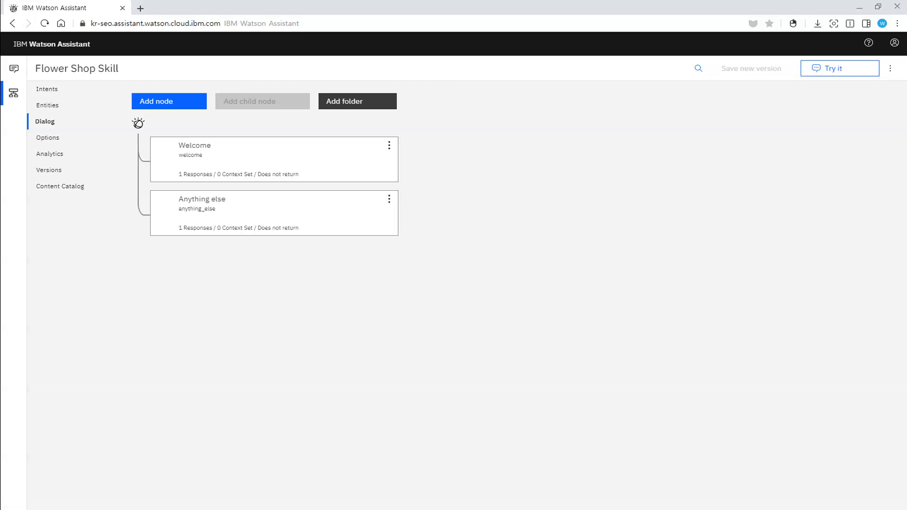
Step: Check the chatbot's opening greeting in a restarted test conversation, and close the test pane
click(848, 76)
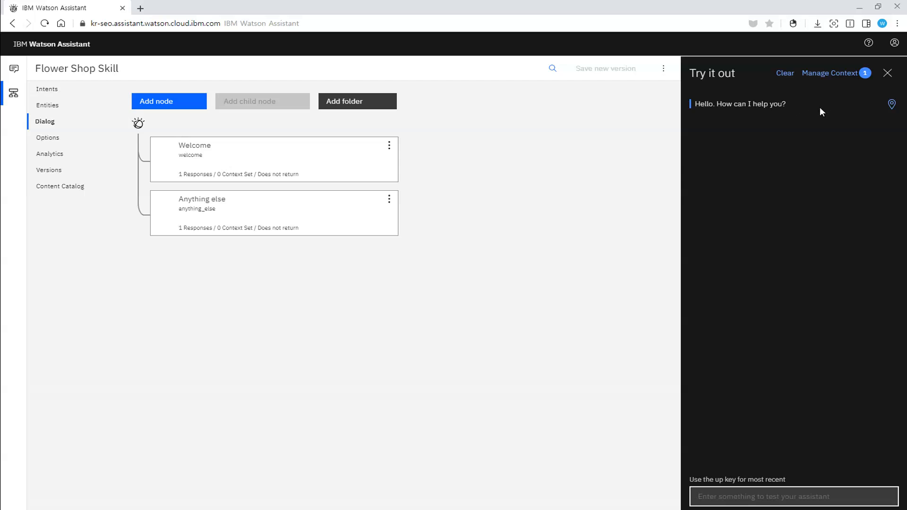
click(785, 75)
click(888, 74)
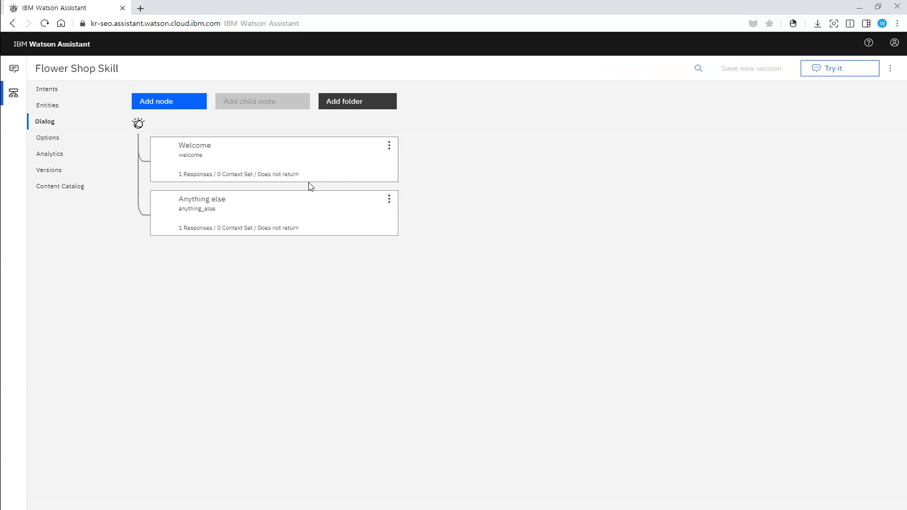
Step: Replace the Welcome node's response with the copied greeting introducing a chatbot for store hours, locations and flower recommendations
click(265, 164)
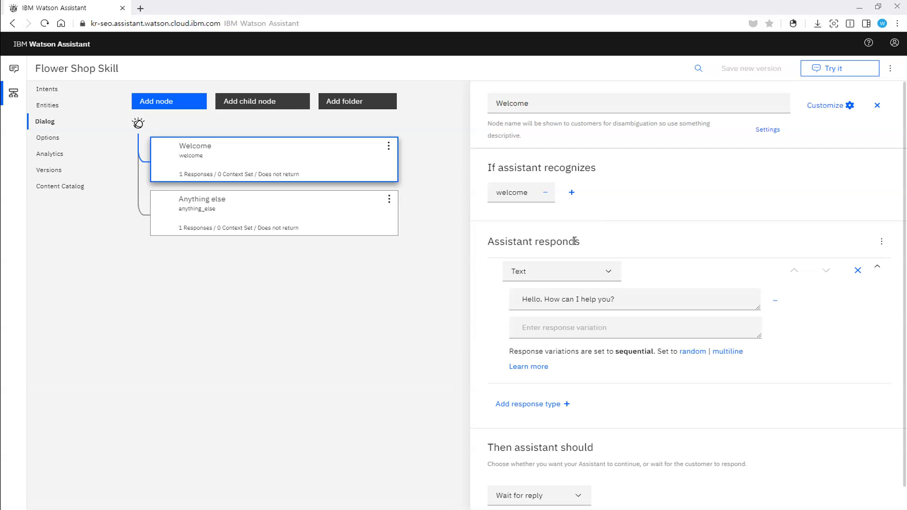
click(673, 302)
drag(673, 303, 504, 308)
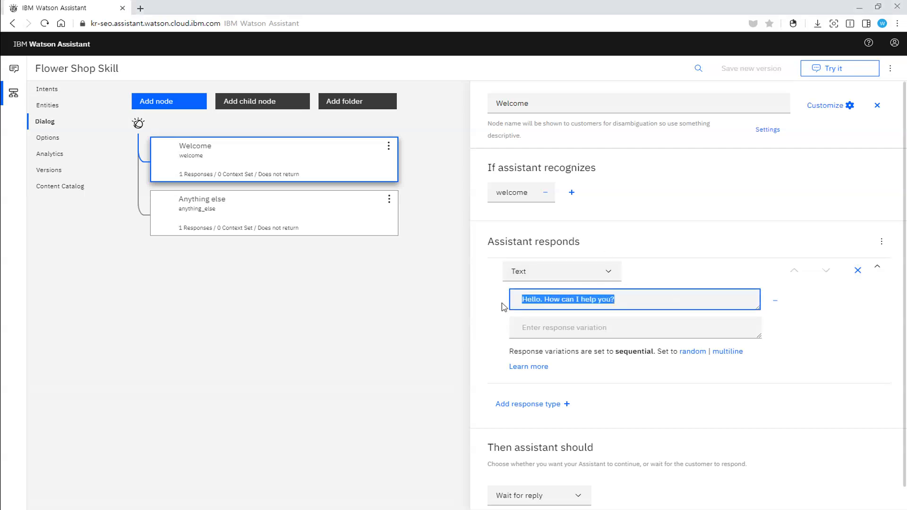
text(Hello. My name is Florence and I'm a chatbot here to assist you with your questions about store hours, locations, as well as flower recommendations.)
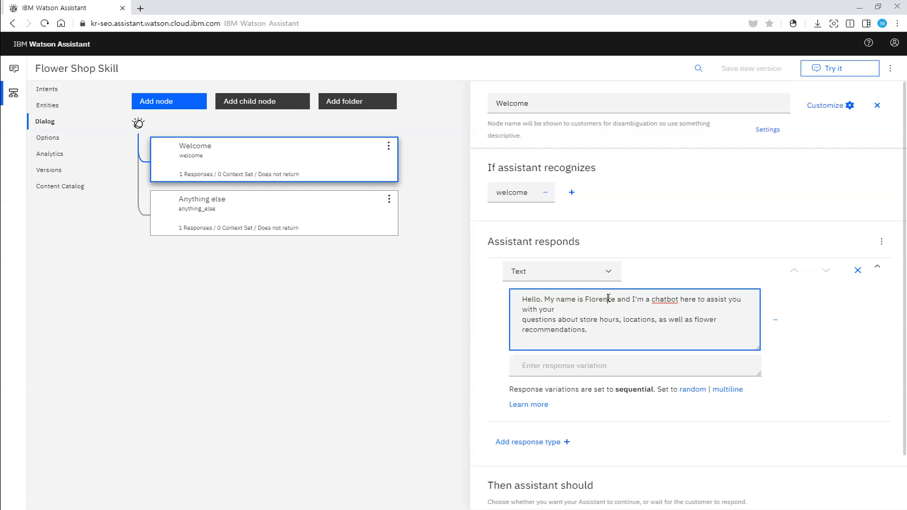
Step: Change the chatbot's name in the Welcome greeting and remove the line break before "questions about store hours"
double_click(610, 299)
key(BackSpace)
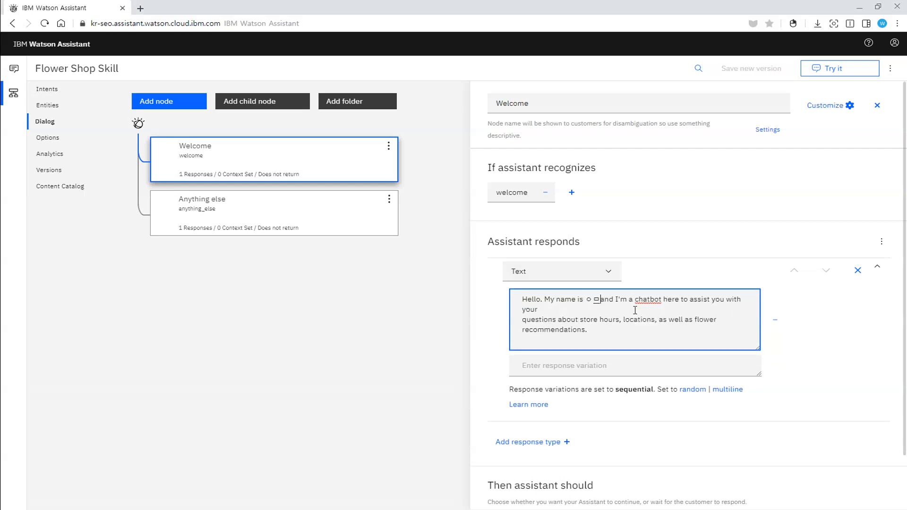
text(Dn)
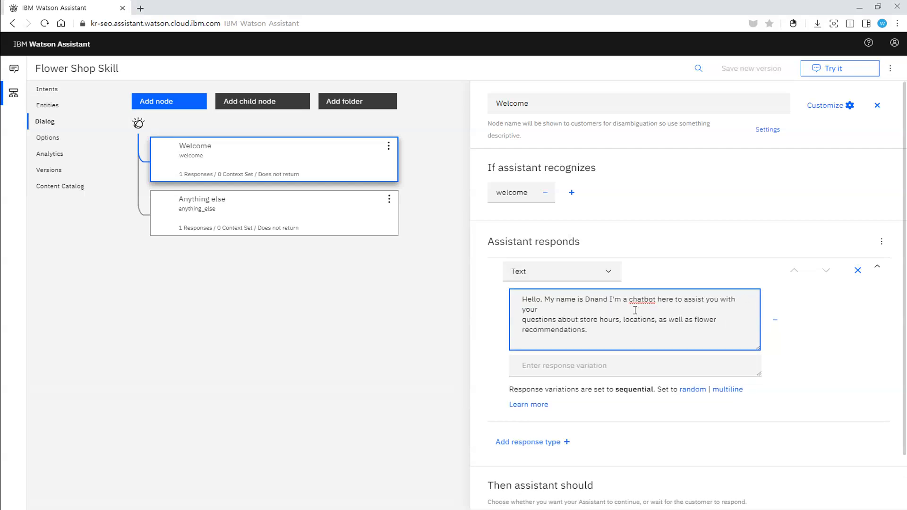
key(BackSpace)
text(aniel K)
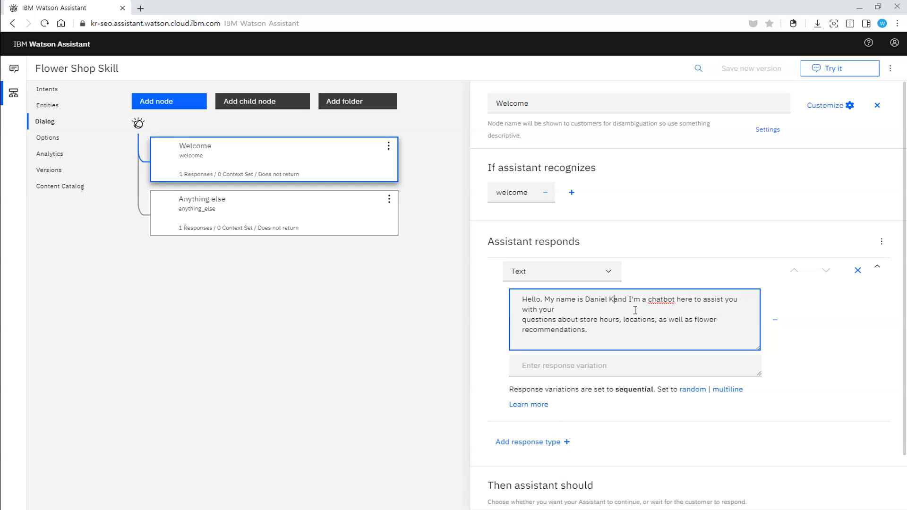
key(BackSpace)
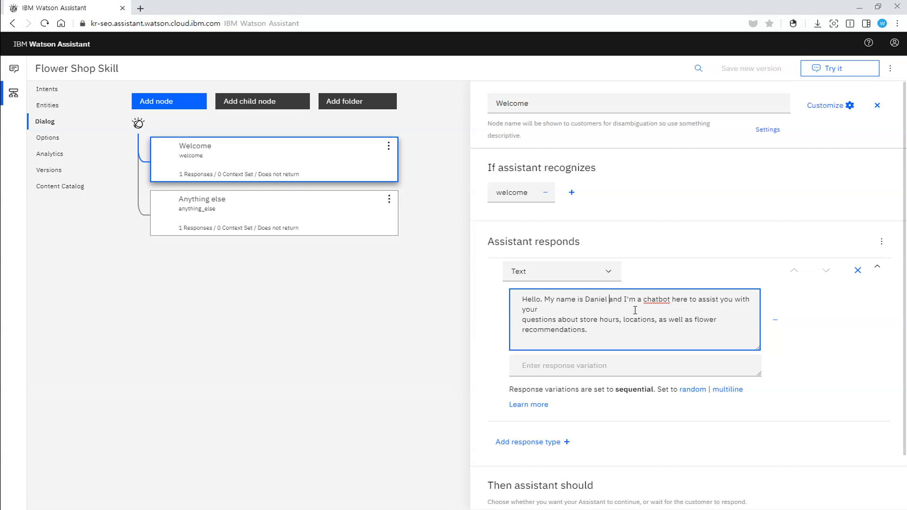
click(612, 308)
key(Delete)
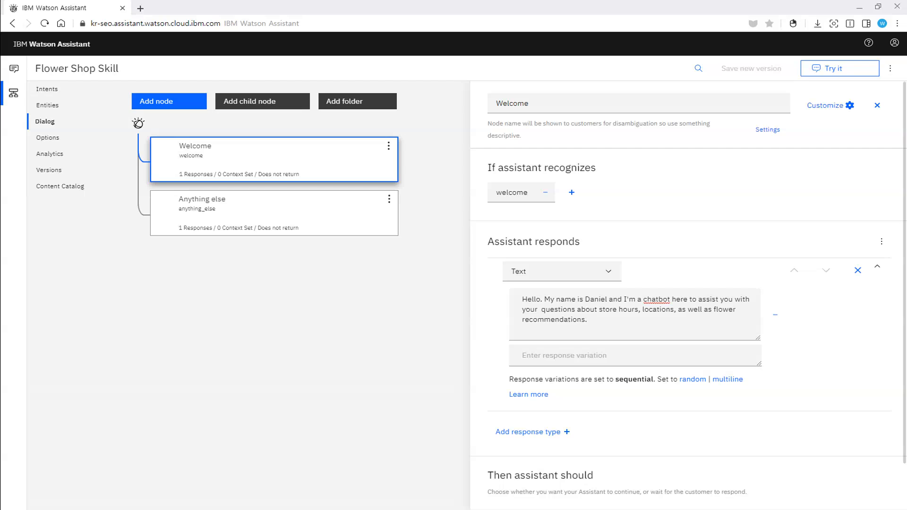
Step: Restart the test conversation to check the new greeting, and send "hello" three times
click(842, 71)
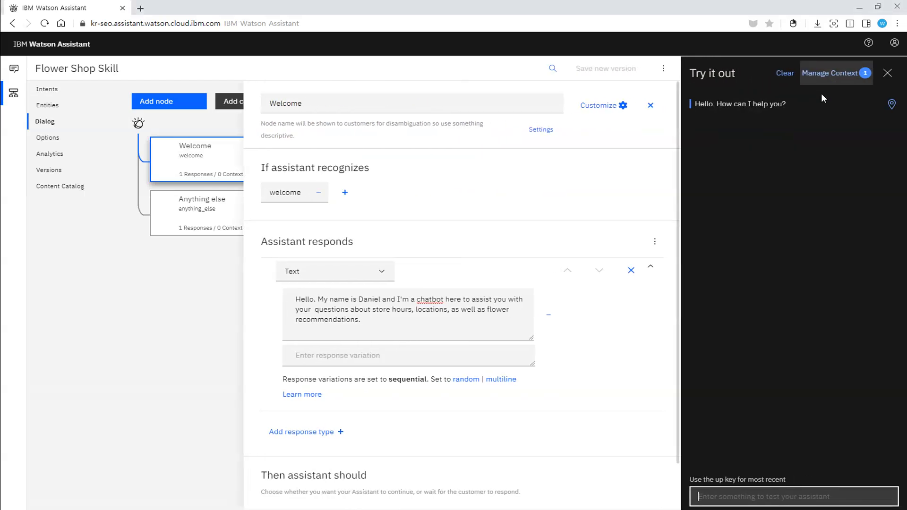
click(788, 78)
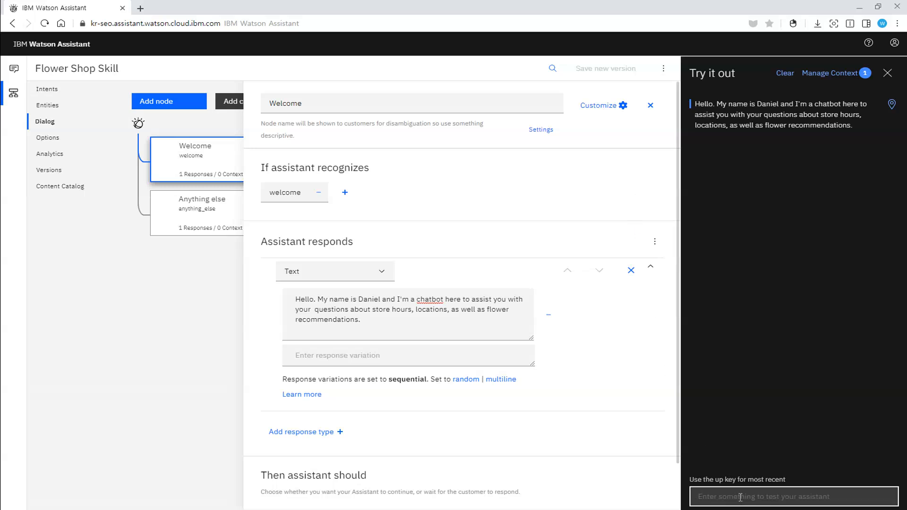
text(hello)
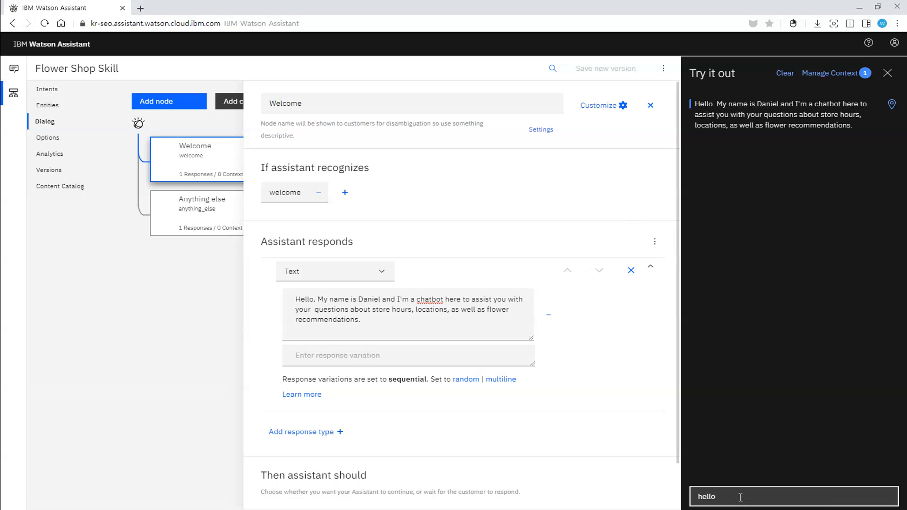
key(Return)
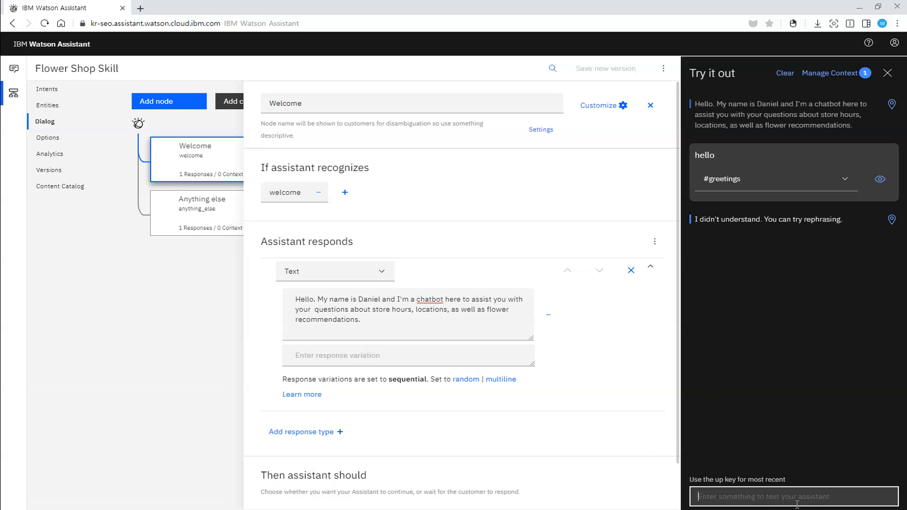
text(hello)
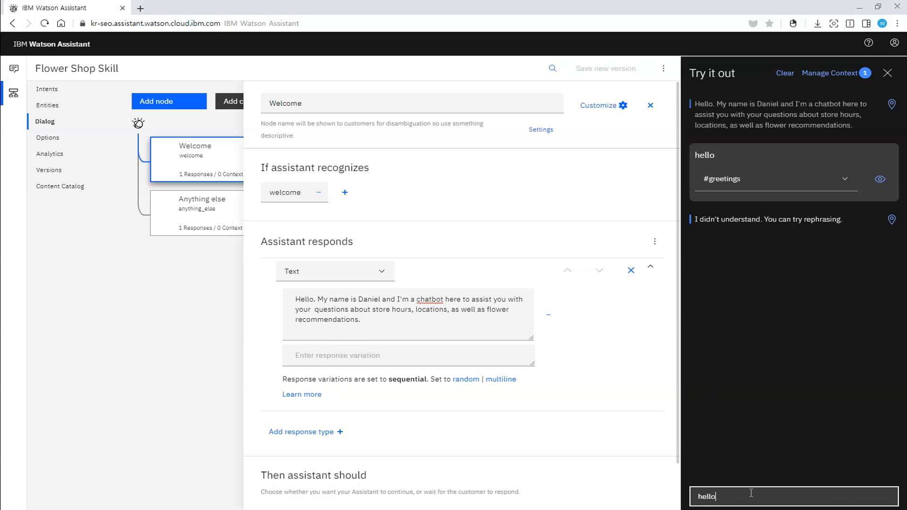
key(Return)
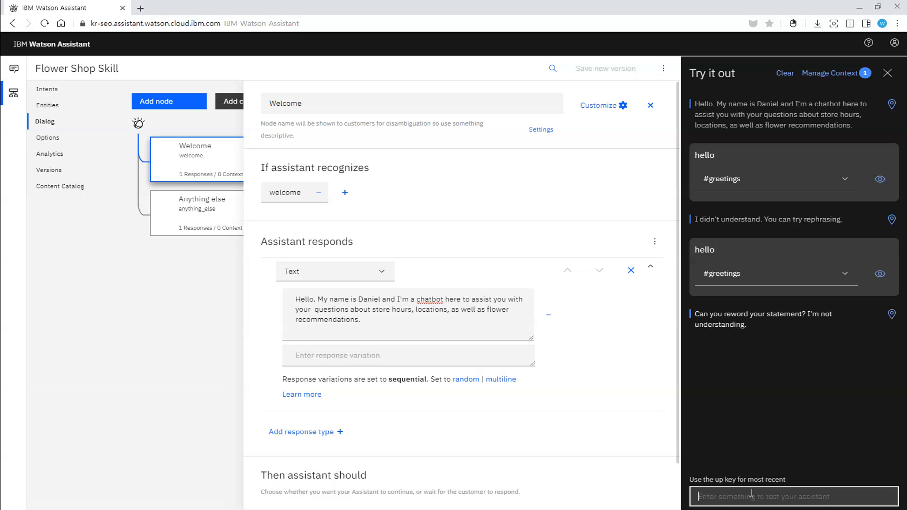
text(hello)
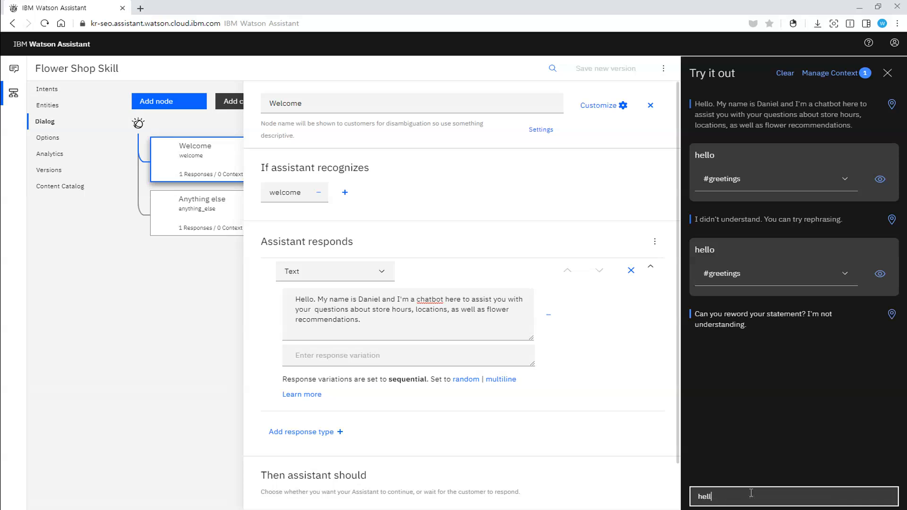
key(Return)
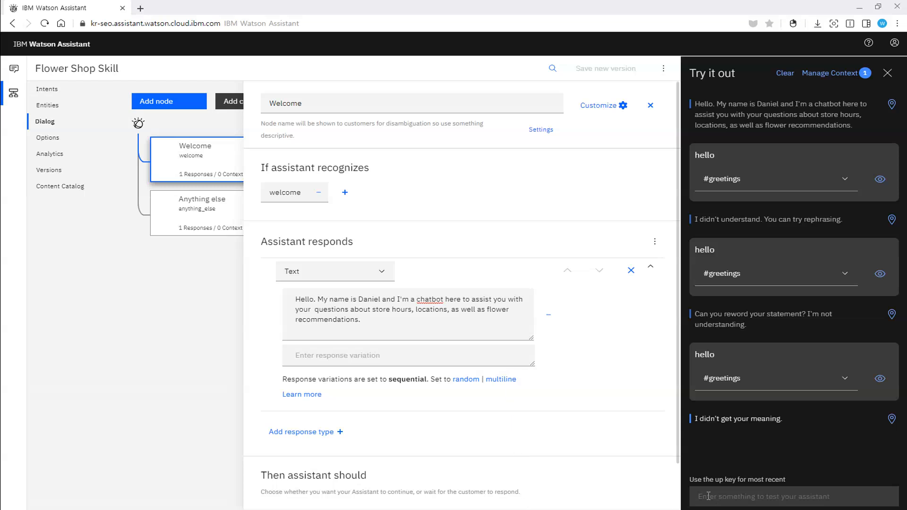
Step: Open the Anything else node for editing and close the test pane
scroll(516, 385, down, 2)
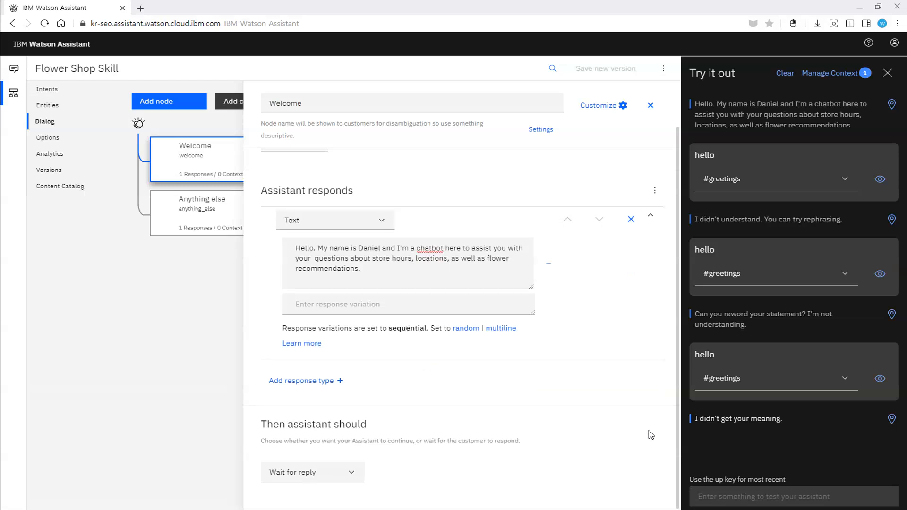
scroll(543, 361, up, 2)
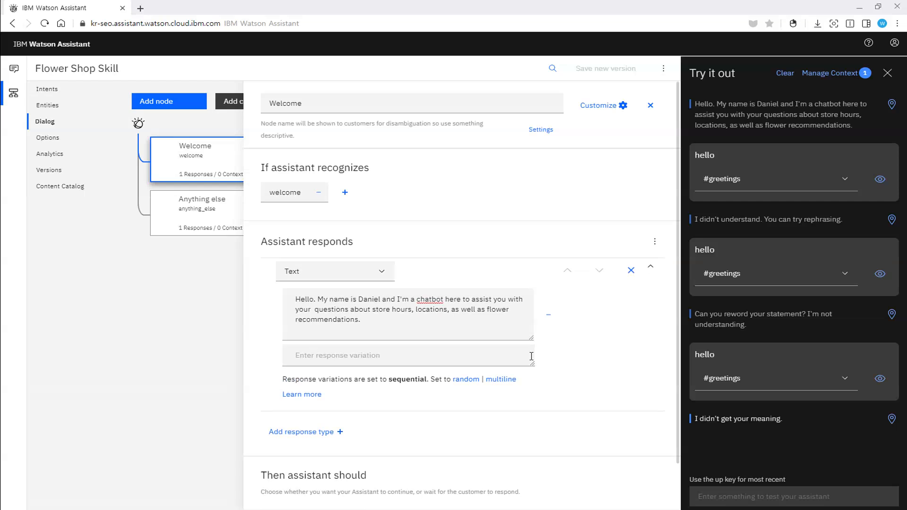
click(203, 212)
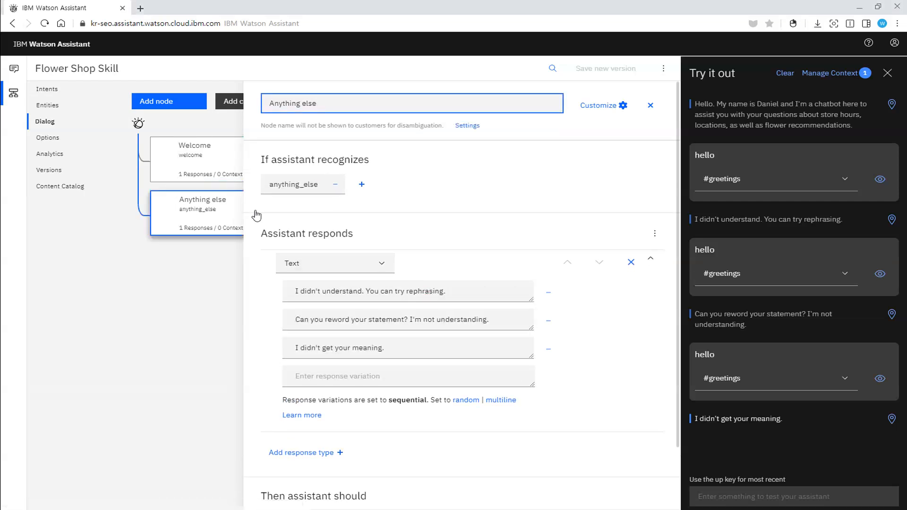
click(887, 72)
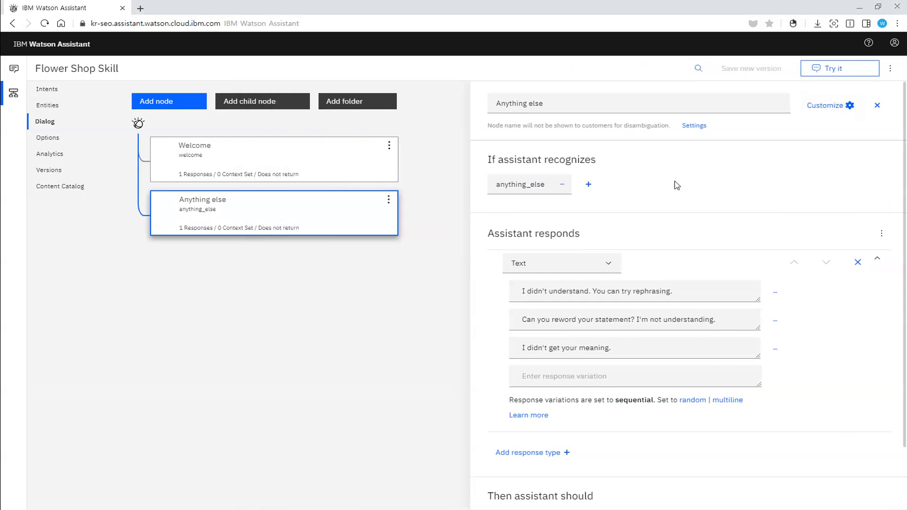
click(280, 216)
click(289, 226)
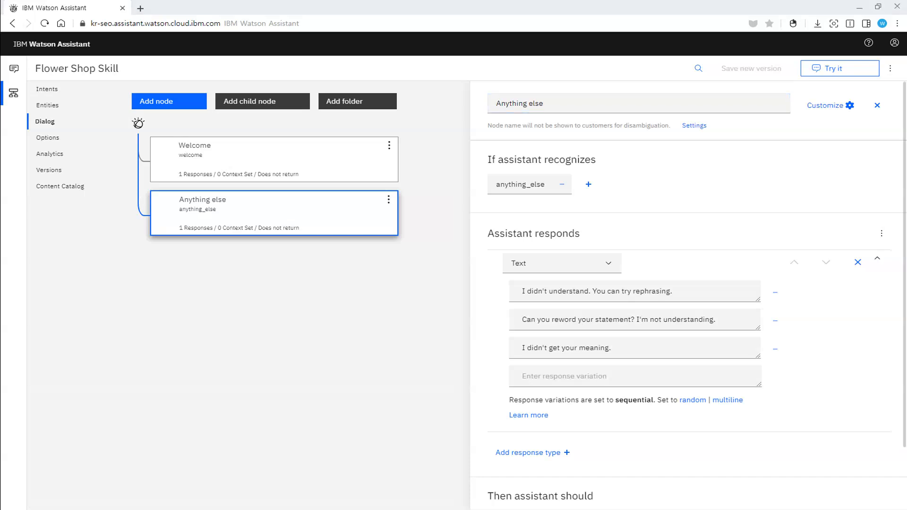
Step: Add a fourth response variation to Anything else offering contact with a human agent by phone or e-mail, and remove its mid-sentence line breaks
click(589, 376)
key(ctrl+v)
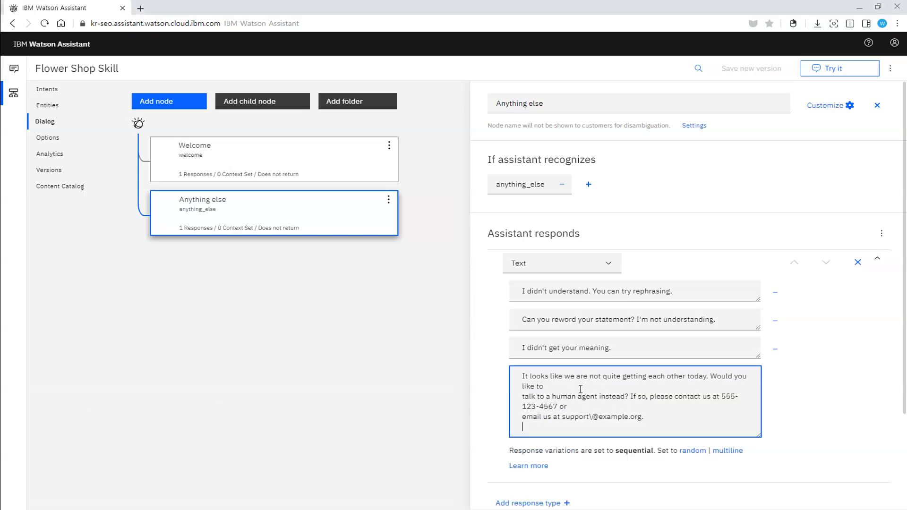
click(582, 388)
key(Delete)
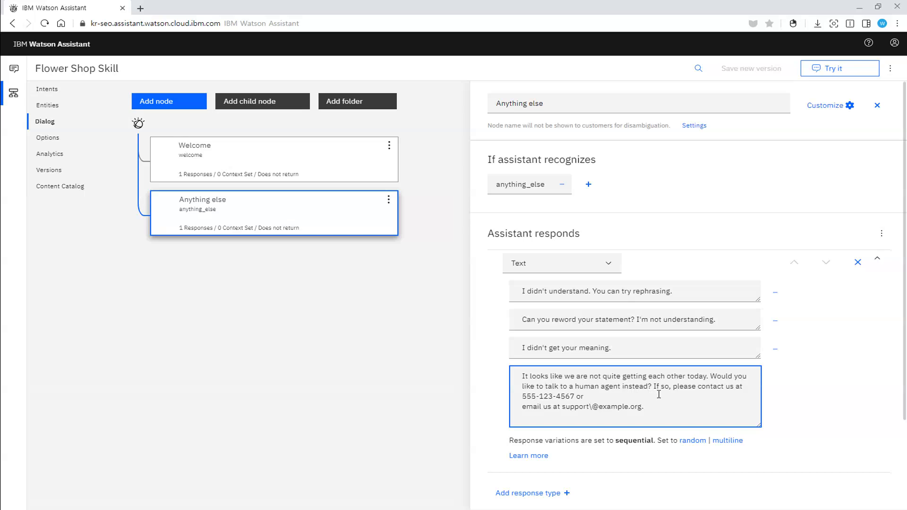
key(Delete)
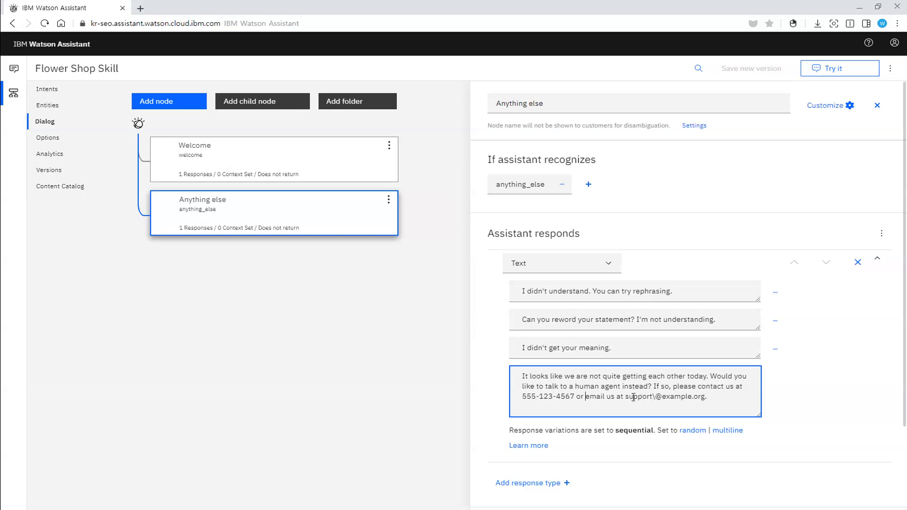
drag(626, 396, 716, 398)
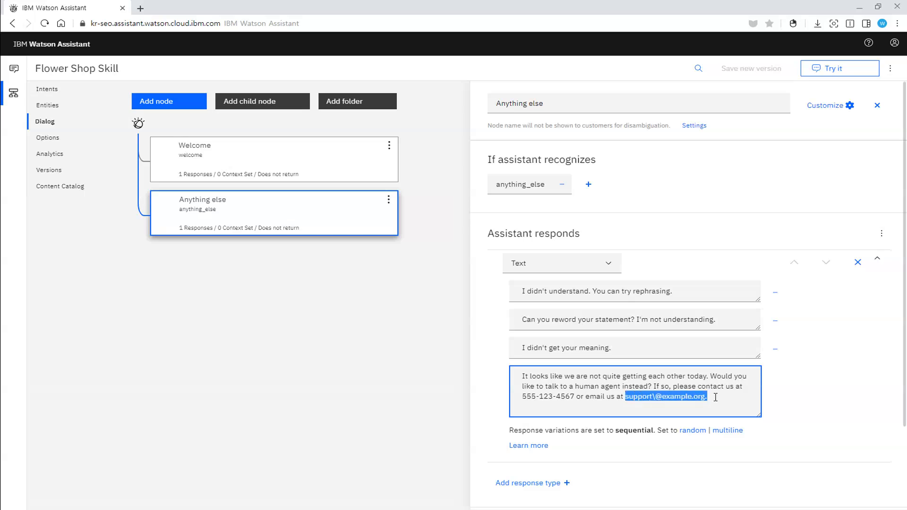
click(715, 397)
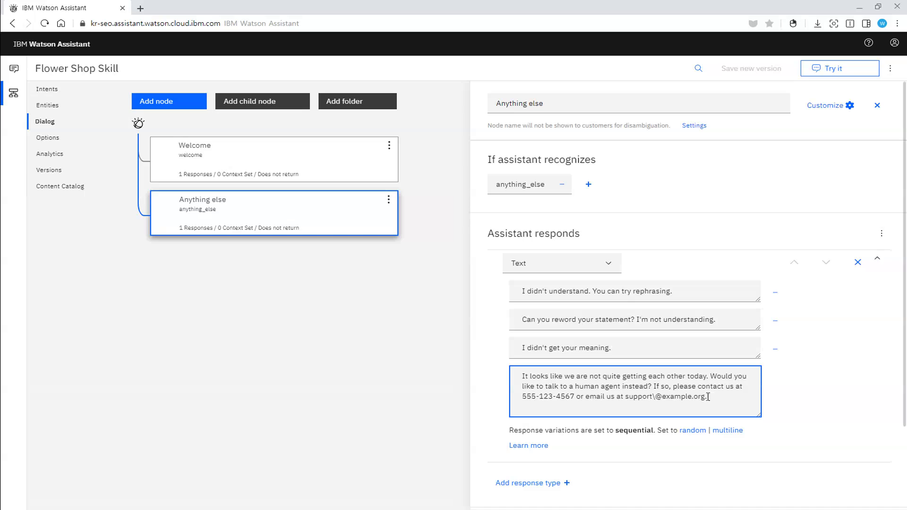
drag(655, 397, 661, 399)
click(656, 399)
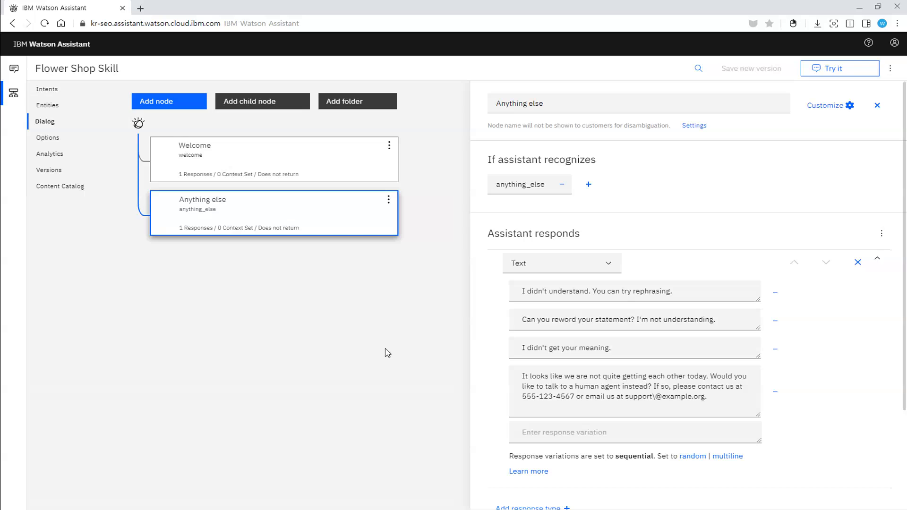
Step: View the skill's entities and intents, and return to the dialog tree
click(47, 105)
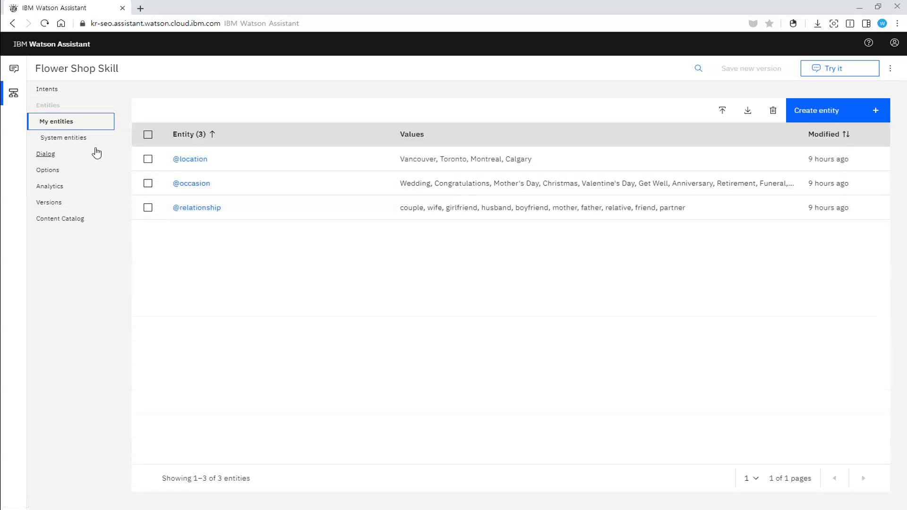
click(55, 91)
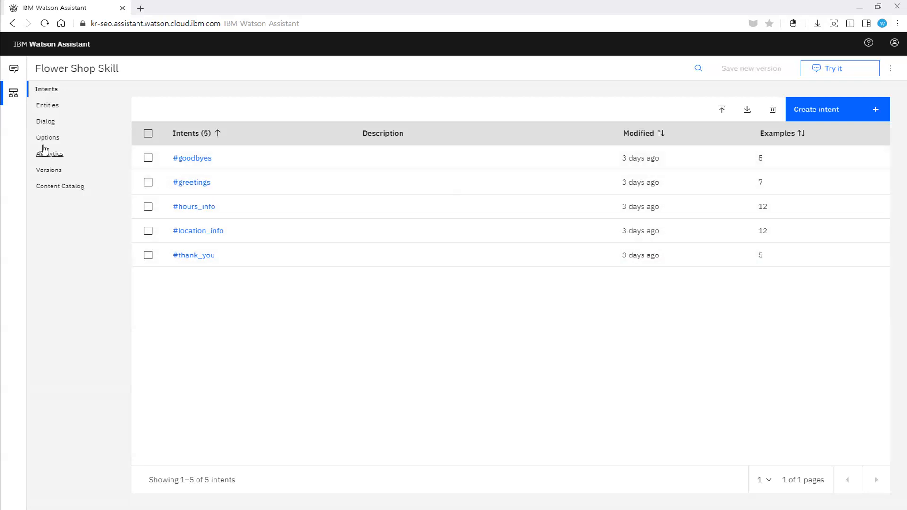
click(46, 127)
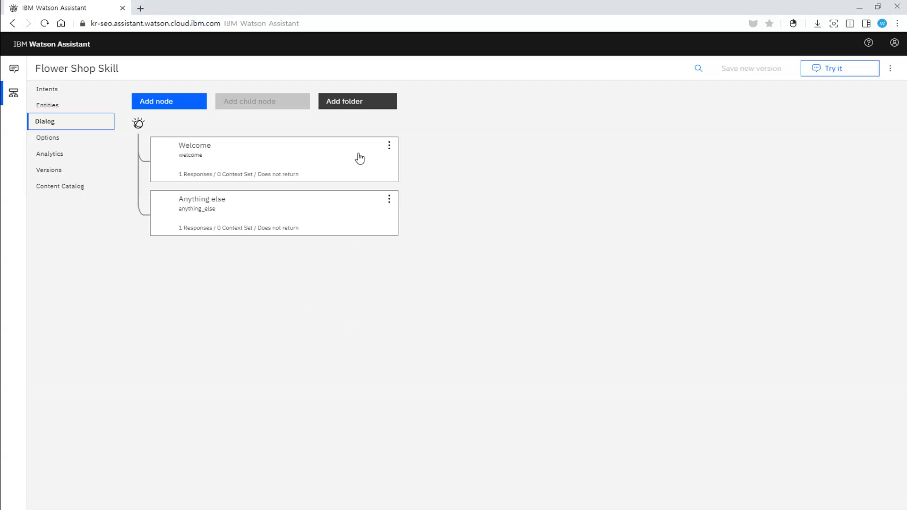
Step: Add a folder named ChitChat to the dialog tree
click(351, 108)
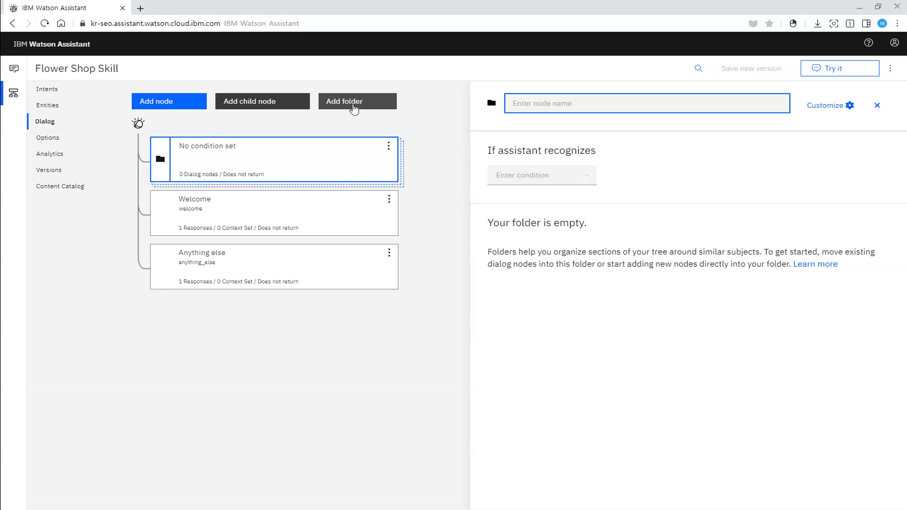
text(ChitChat)
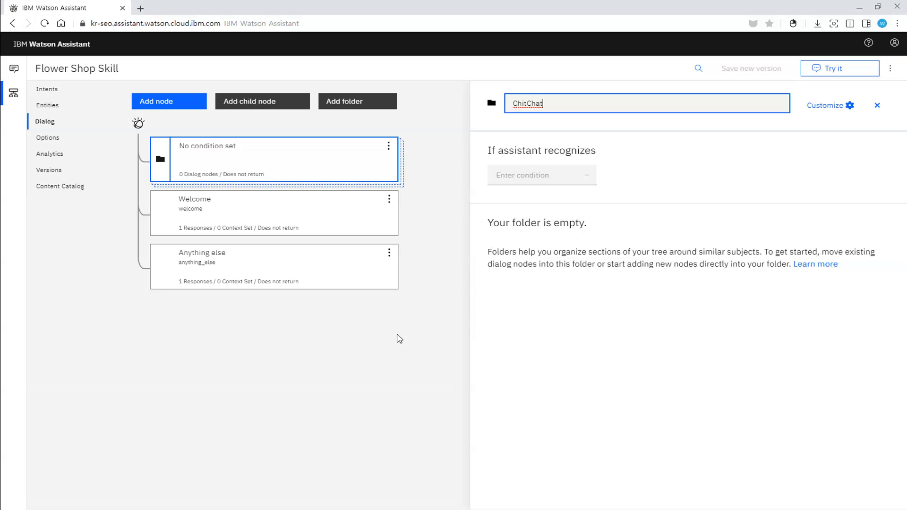
click(389, 150)
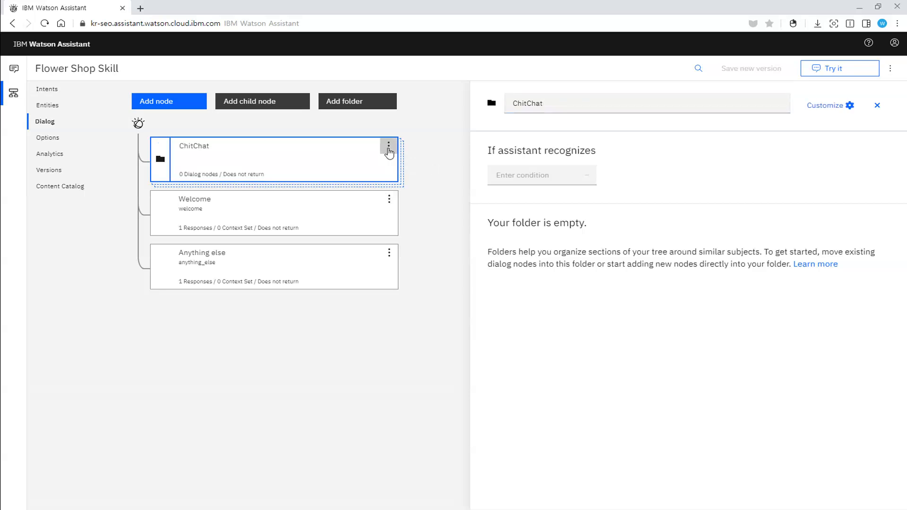
Step: Move the ChitChat folder below the Welcome node and close its editor
click(388, 151)
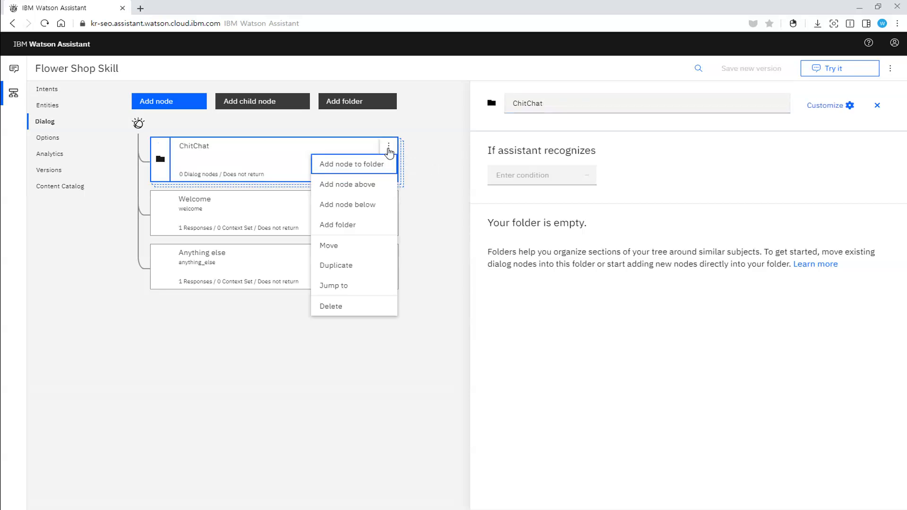
click(355, 247)
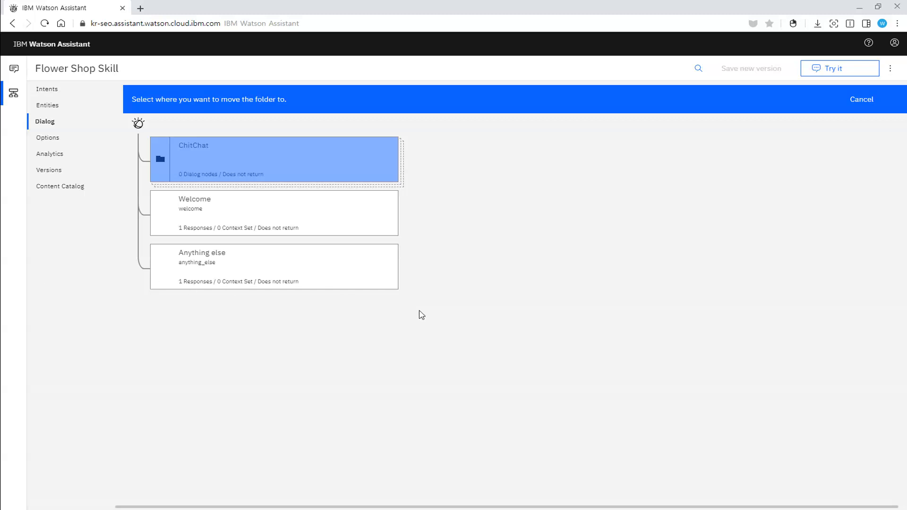
click(308, 216)
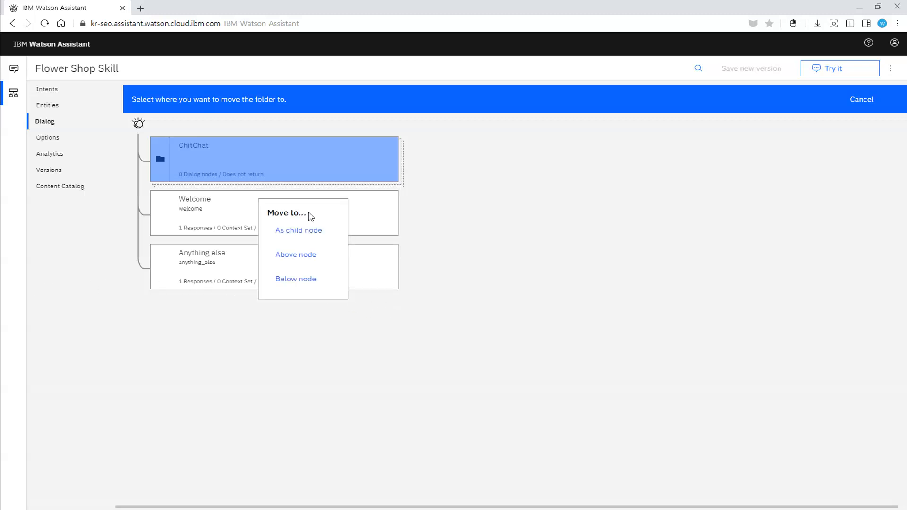
click(305, 279)
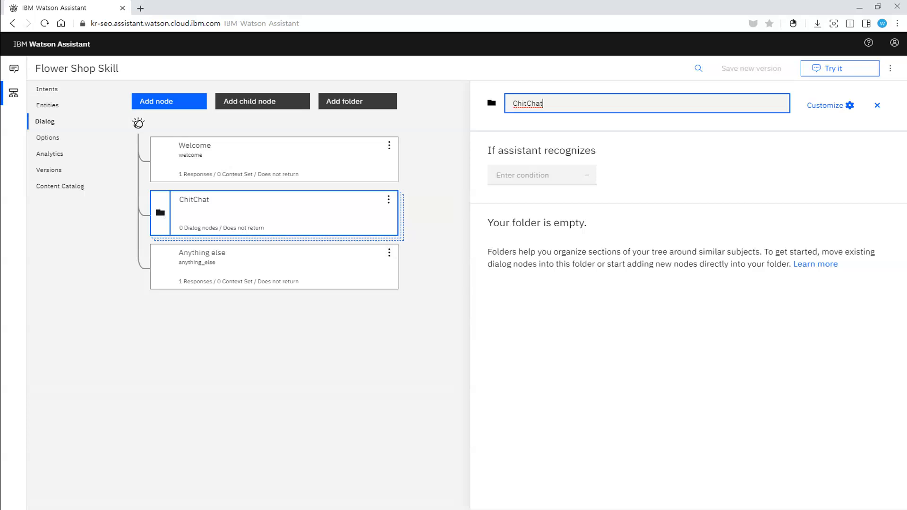
click(876, 106)
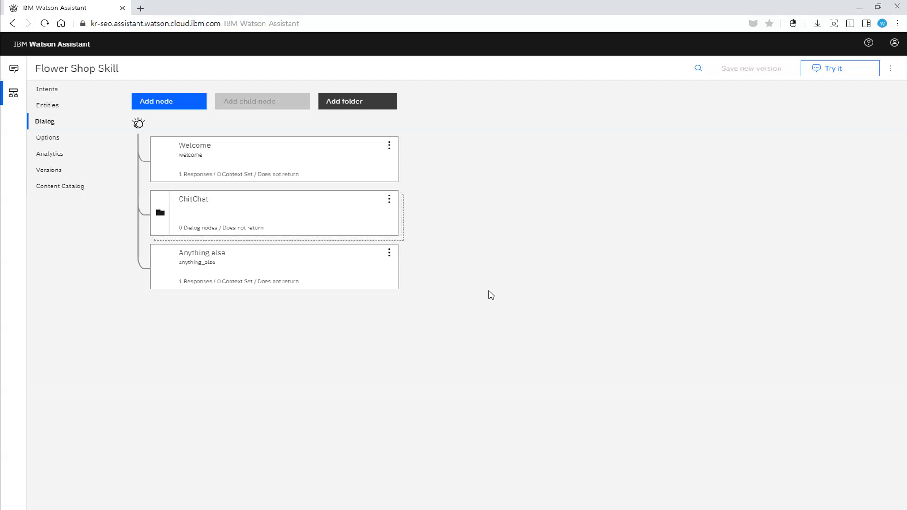
Step: Add a node named Greetings inside the ChitChat folder
click(389, 201)
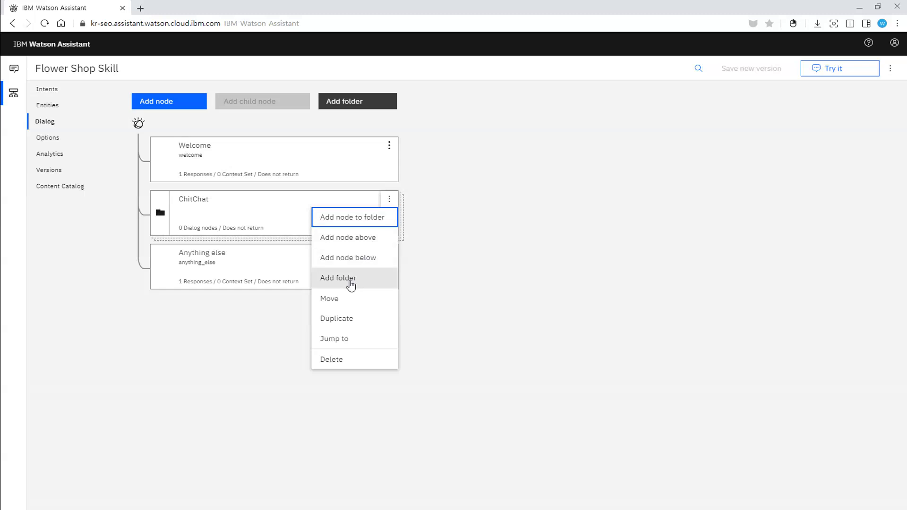
click(370, 217)
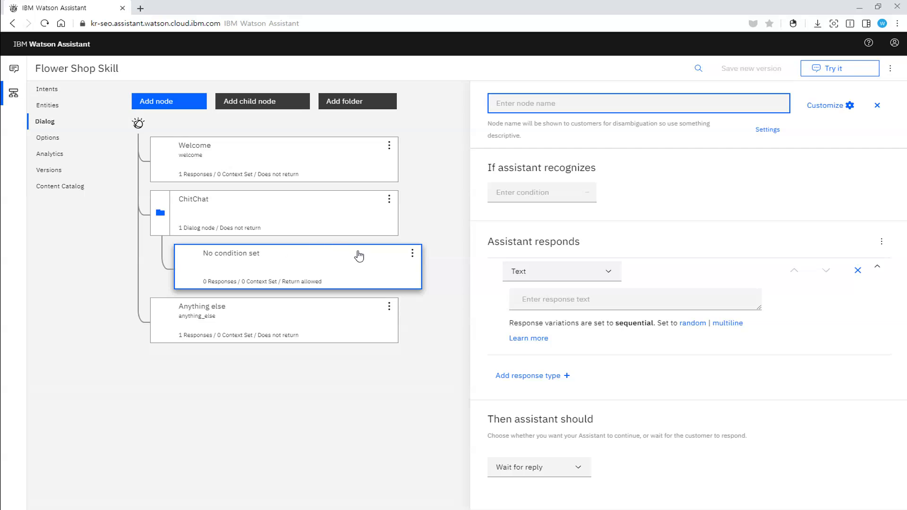
text(Greetings)
key(Return)
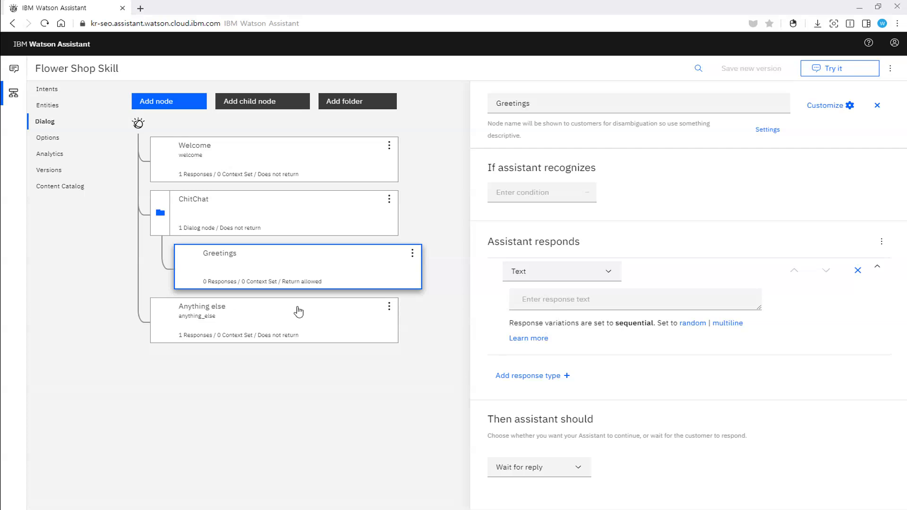
Step: Enter "Hi there. How can I help you?" as the first text response of the Greetings node
click(584, 302)
text(H)
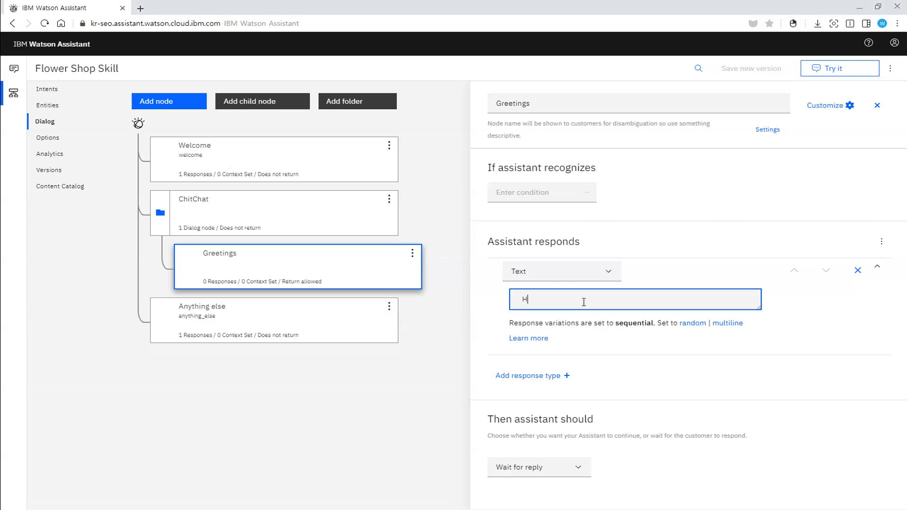
text(i there. How can I help you?)
click(826, 271)
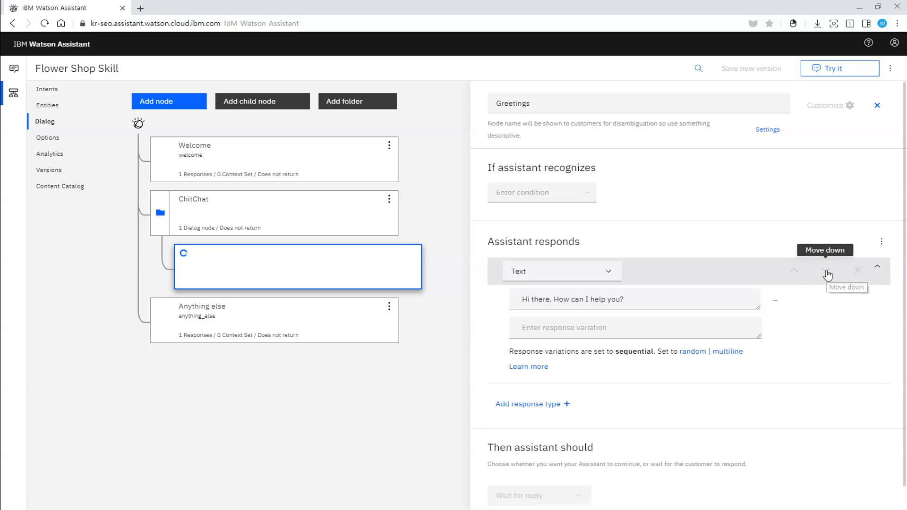
Step: Add "Hello. How may I assist you today?" as the second response variation of the Greetings node
click(607, 331)
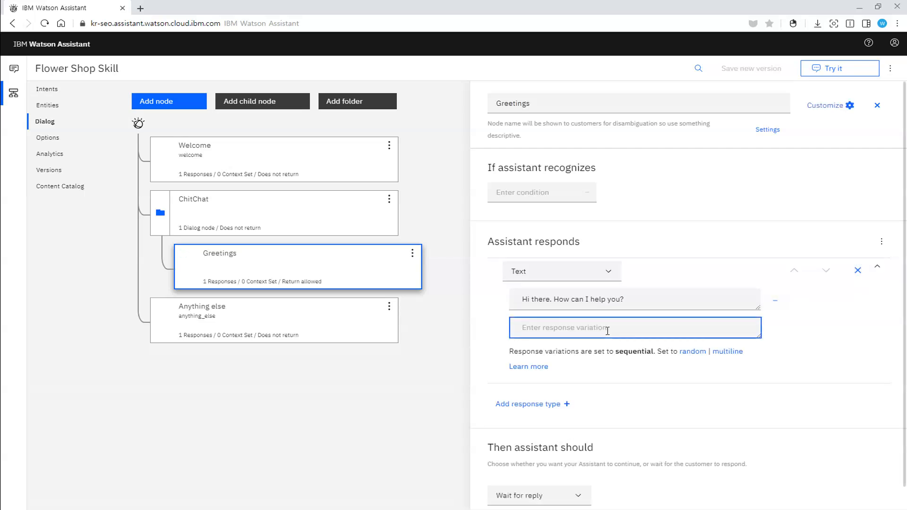
text(Hello. Ho)
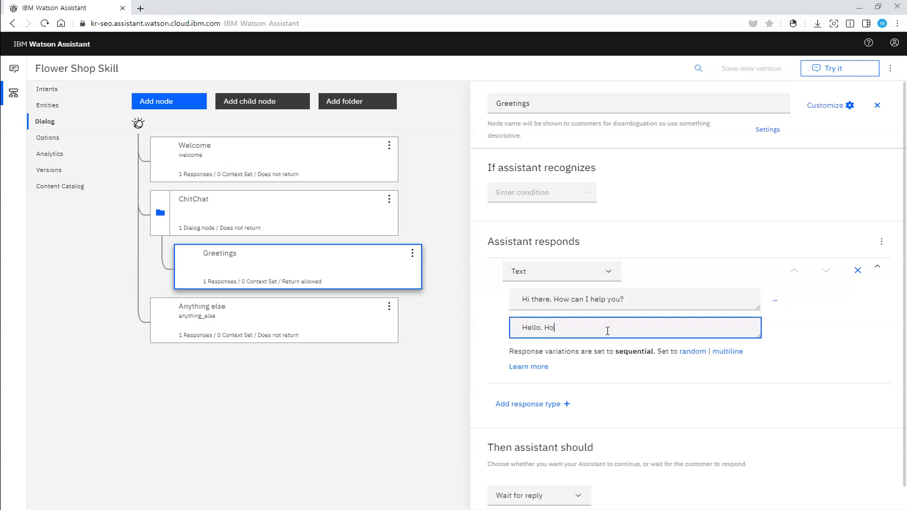
text(w may I assist you today?)
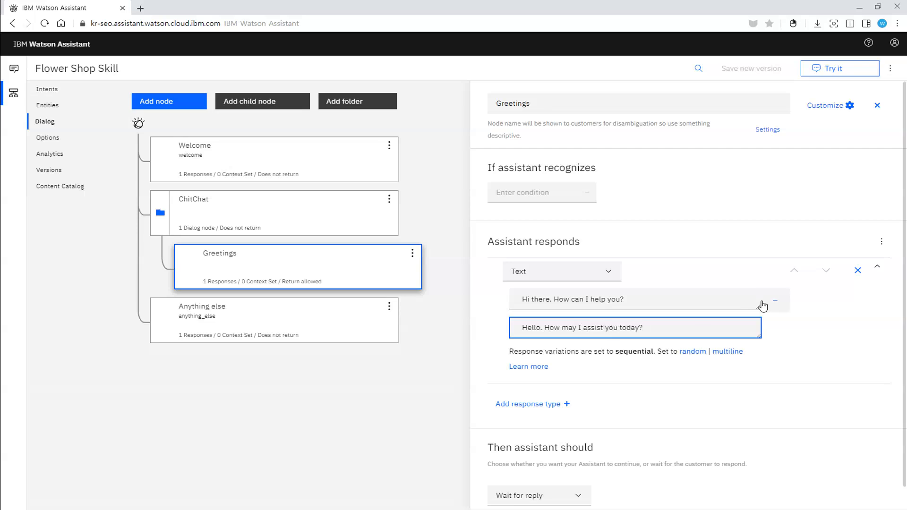
click(826, 275)
Step: Add "Hi. What can I help you with?" as the third response variation of the Greetings node
click(586, 360)
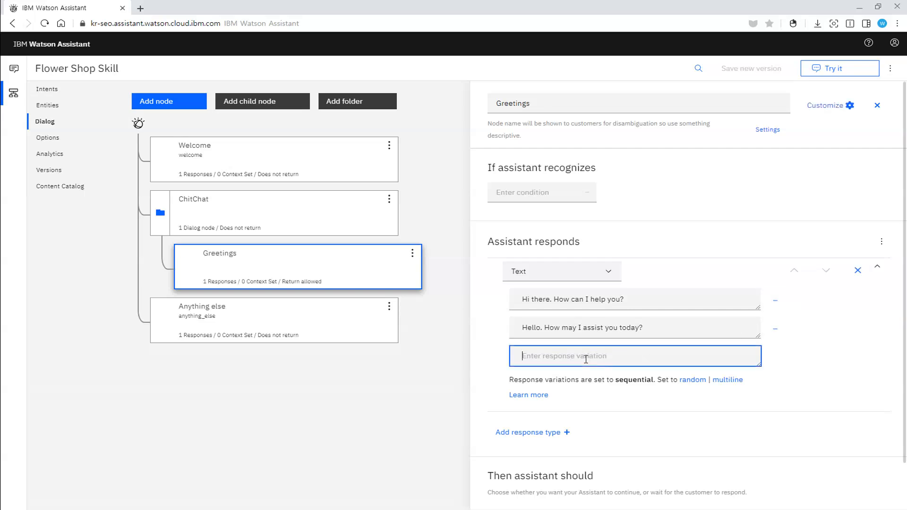
text(Hi. What)
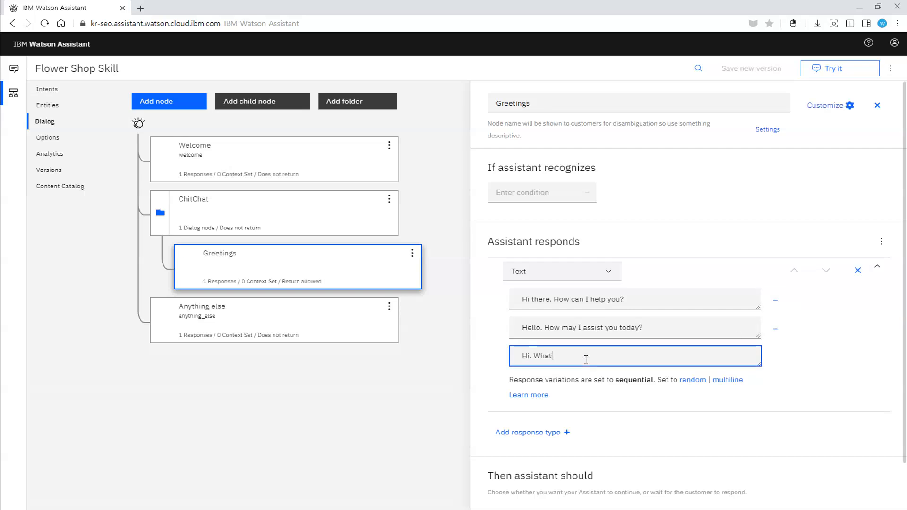
text( can I help you with)
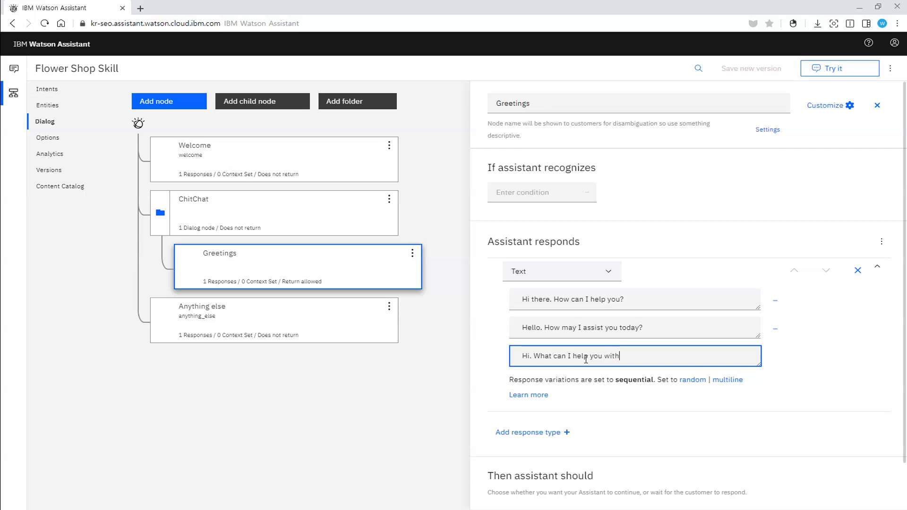
text(?)
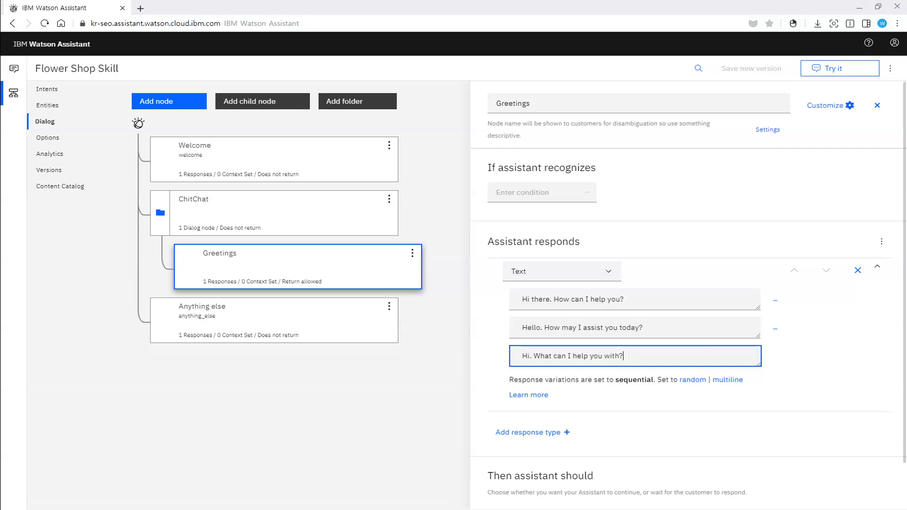
key(Tab)
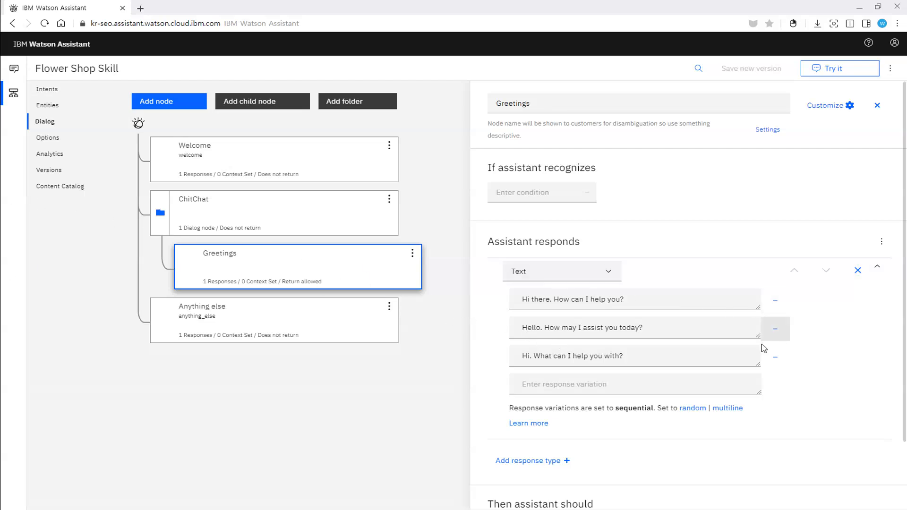
Step: Enter "Wait for reply" in the fourth response variation of the Greetings node and close the node's editor
scroll(804, 379, down, 1)
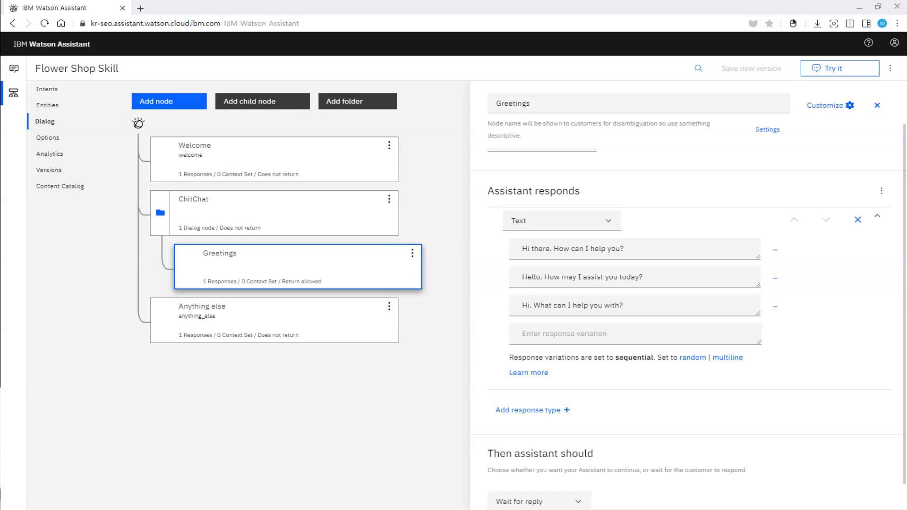
scroll(658, 340, down, 1)
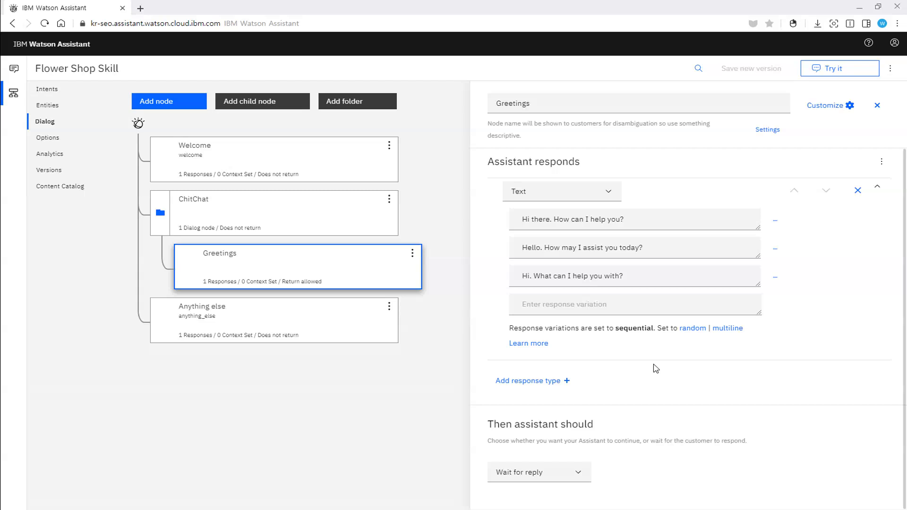
click(605, 305)
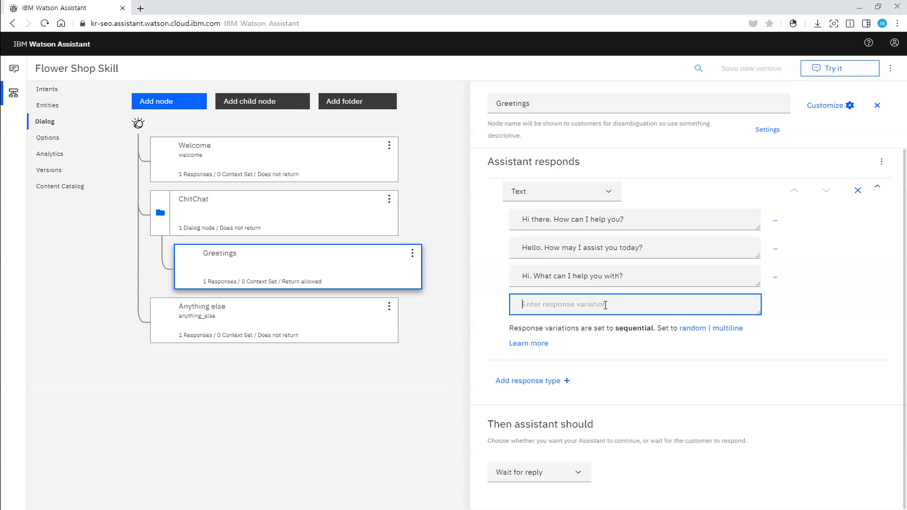
text(Wat for)
key(BackSpace)
key(BackSpace)
key(BackSpace)
key(BackSpace)
text(it for reo)
key(BackSpace)
text(pa)
key(BackSpace)
text(ly)
click(880, 108)
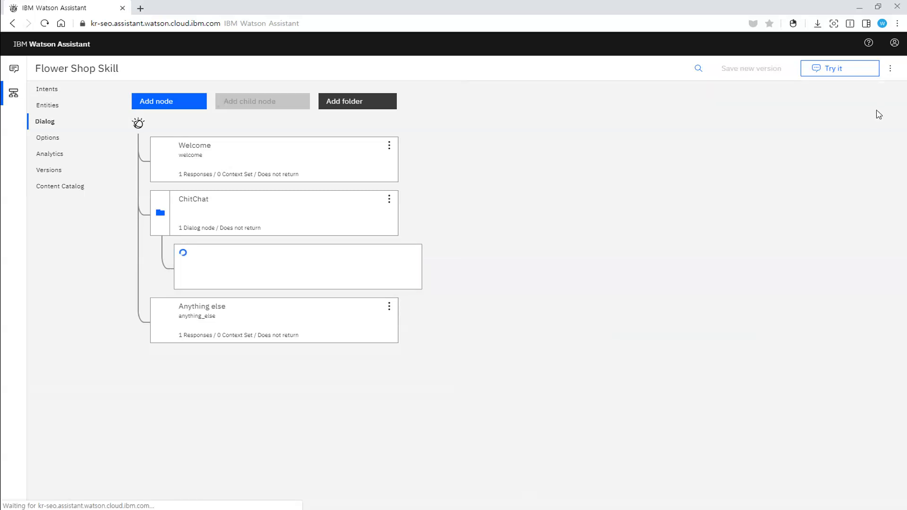
Step: Open the test chat, clear the earlier conversation, and send the greetings "hi" and "Hi"
click(827, 74)
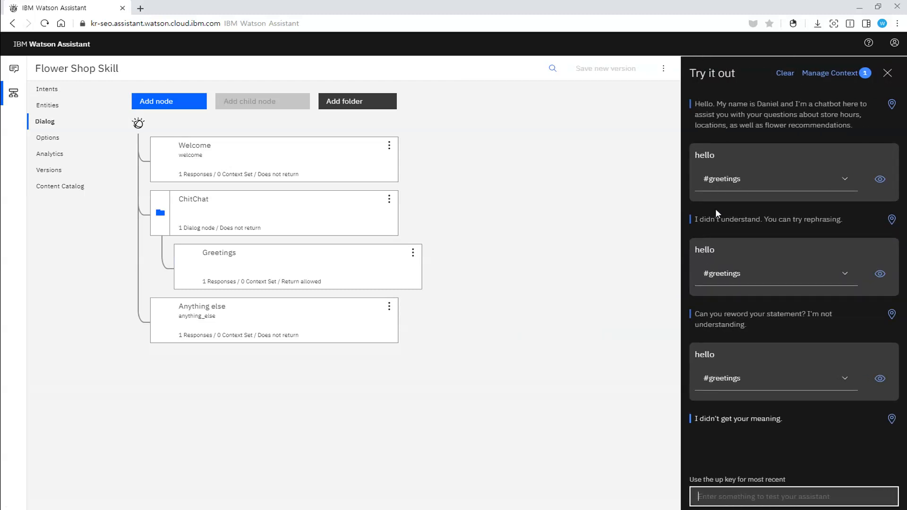
click(787, 77)
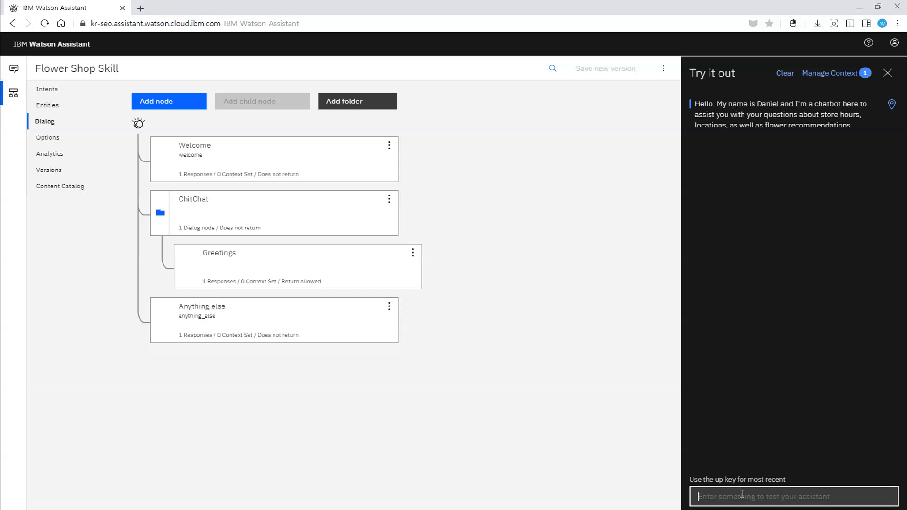
text(hi)
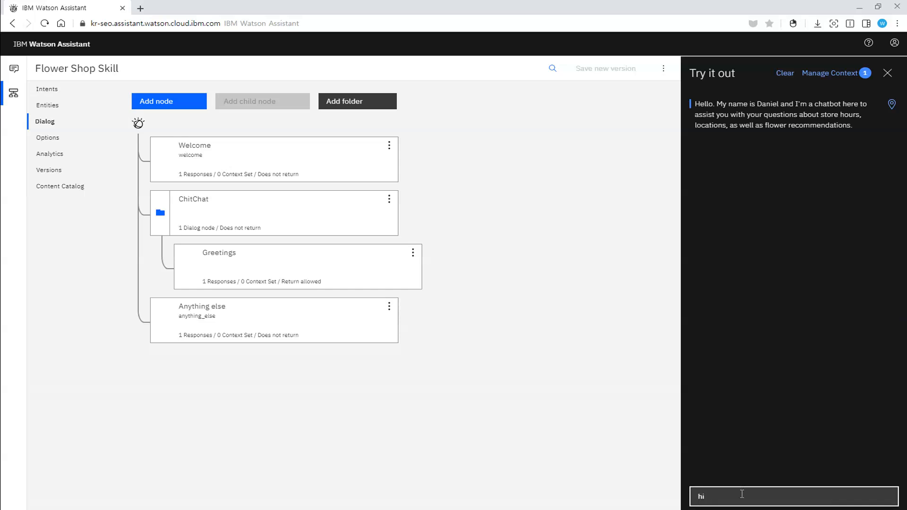
key(Return)
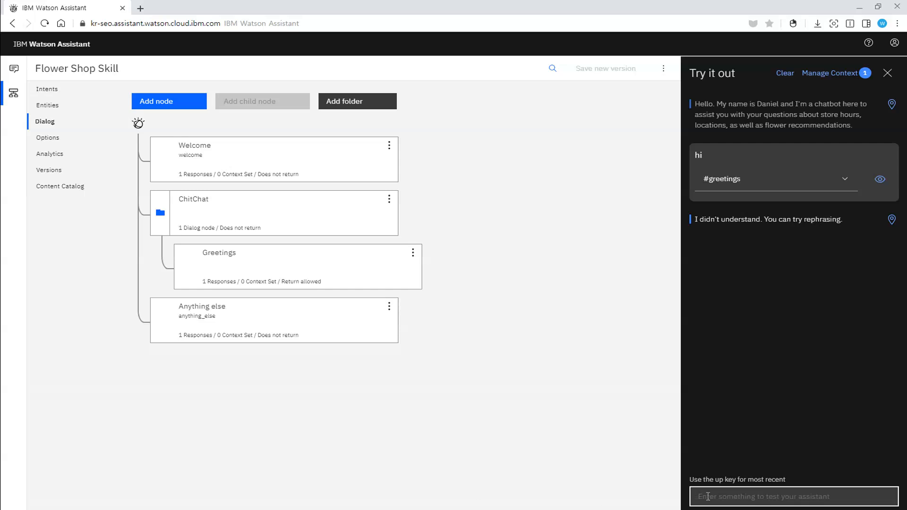
text(Hi)
key(Return)
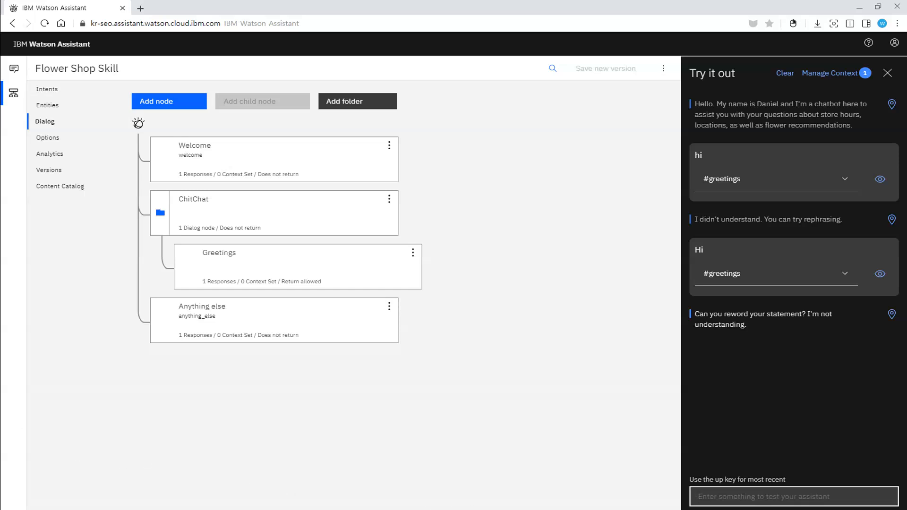
Step: Continue testing the assistant's greeting replies by sending "Hello." and "hello"
text(H)
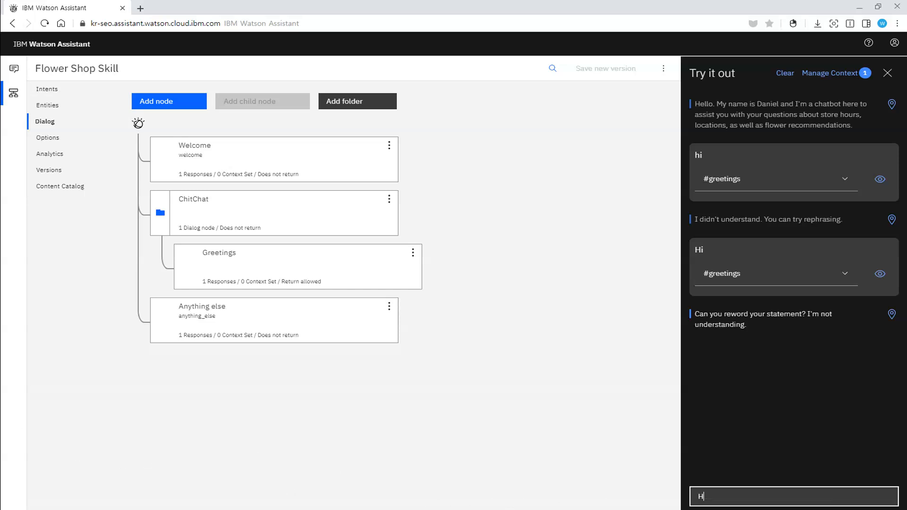
text(ollo.)
key(Return)
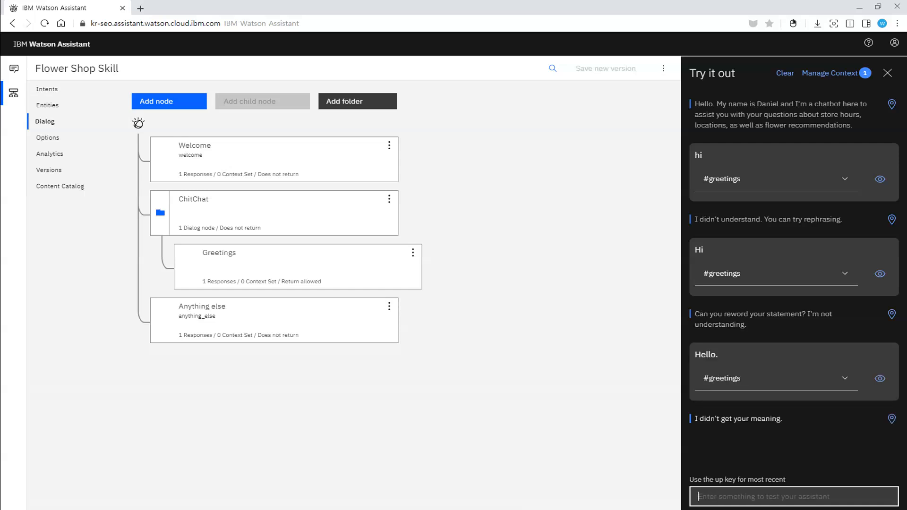
text(hello)
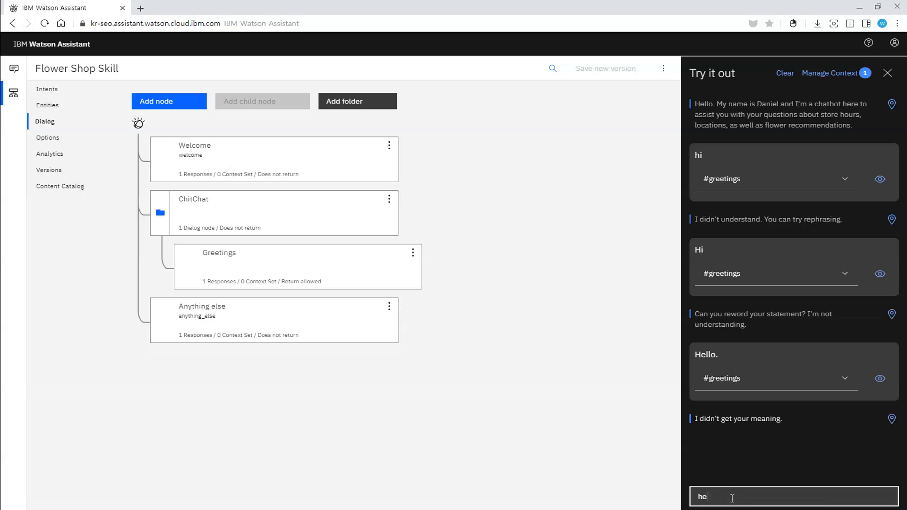
key(Return)
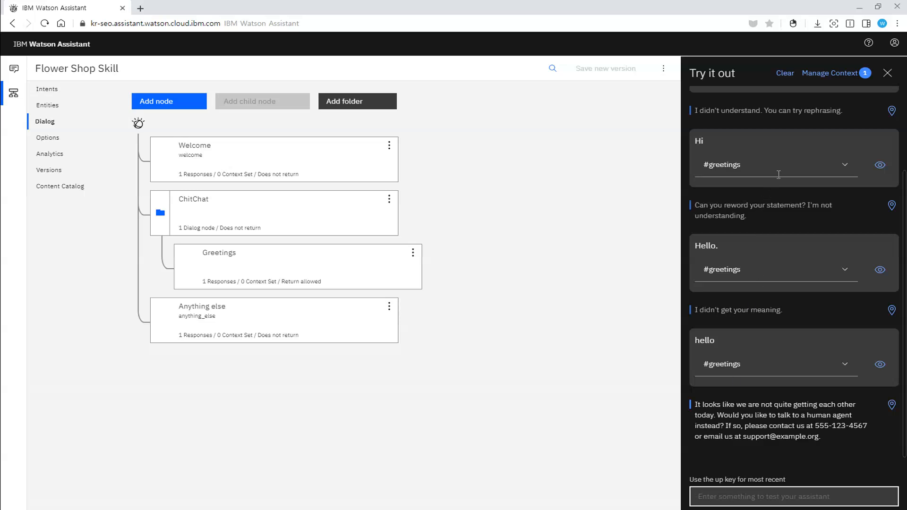
Step: Clear the test conversation and set the Greetings node's response variations to random
click(786, 74)
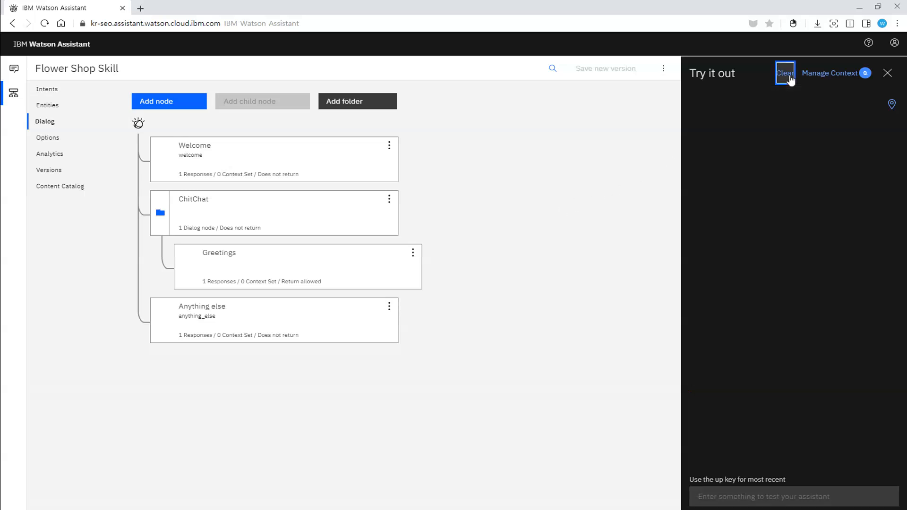
click(368, 277)
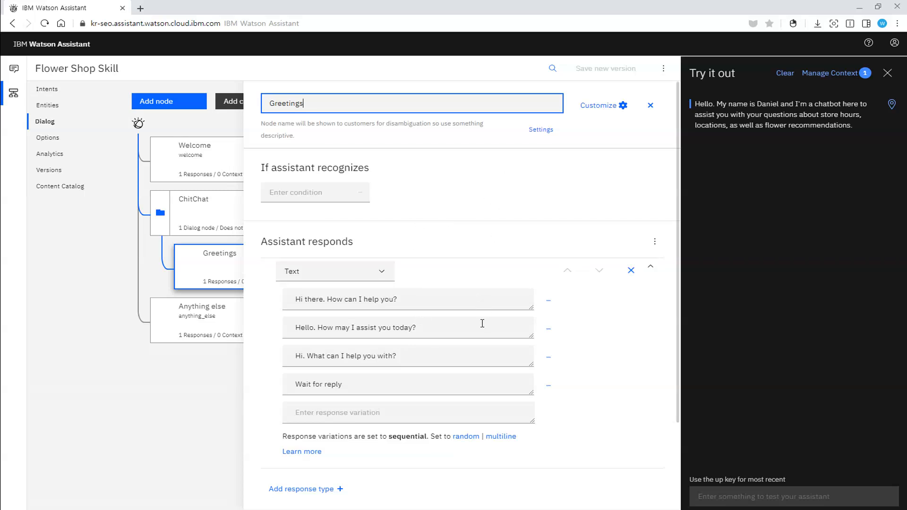
scroll(465, 414, down, 1)
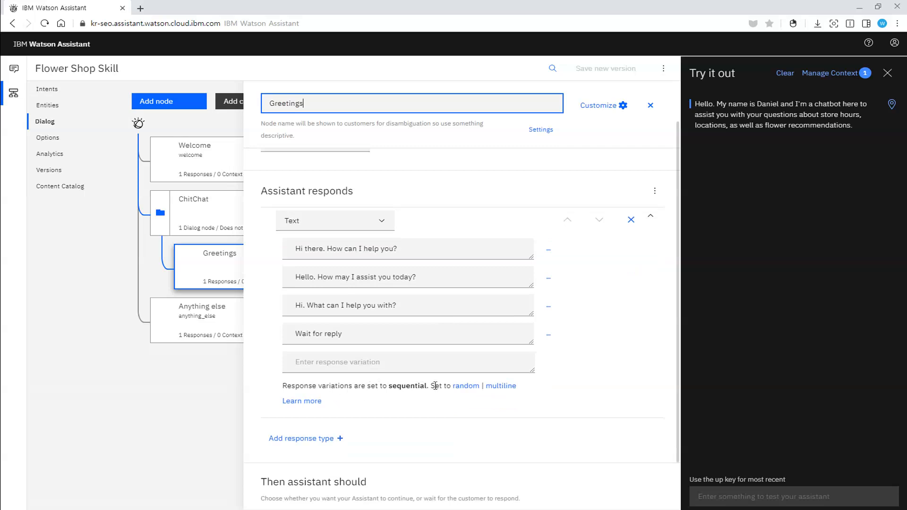
click(466, 386)
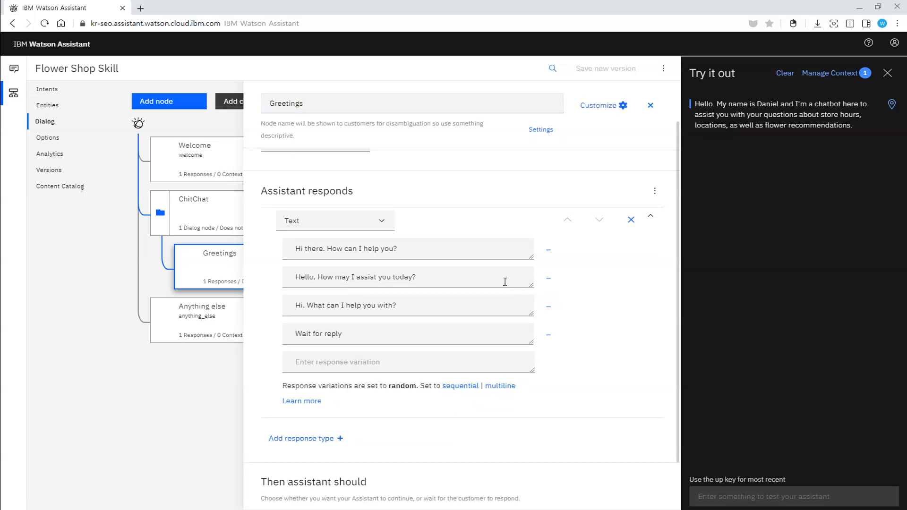
Step: Check the options for what the assistant should do after the Greetings response, and close the node's editor
scroll(514, 385, down, 1)
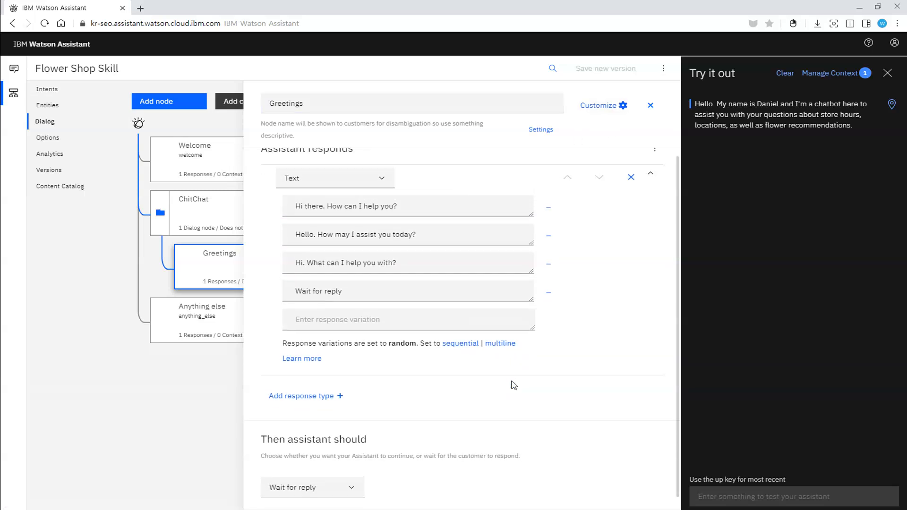
scroll(513, 385, down, 1)
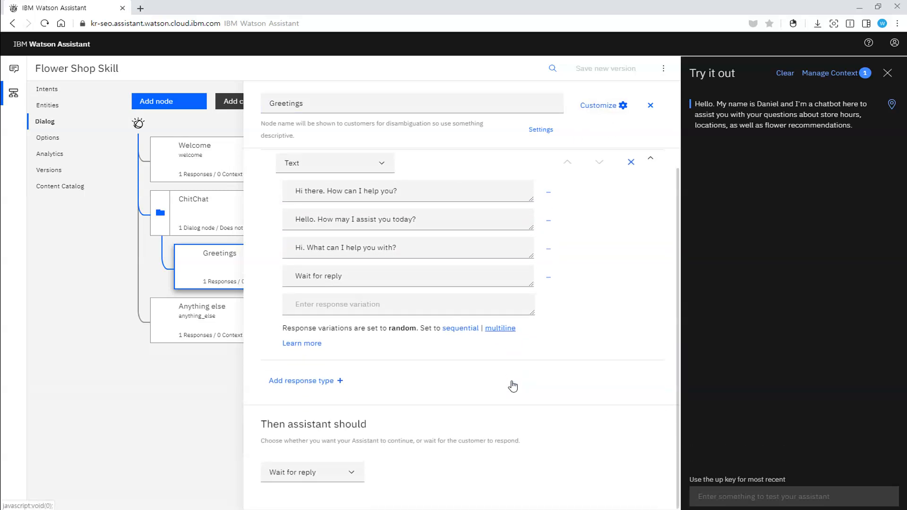
click(351, 478)
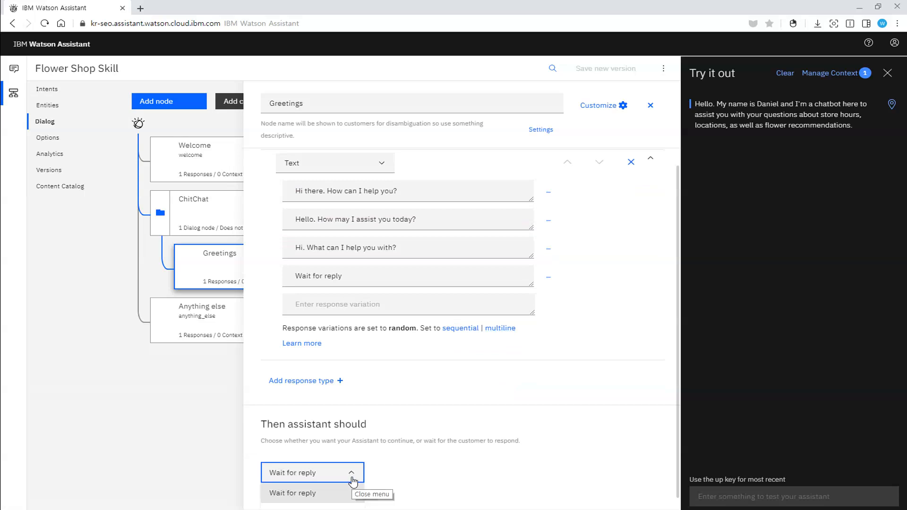
click(353, 480)
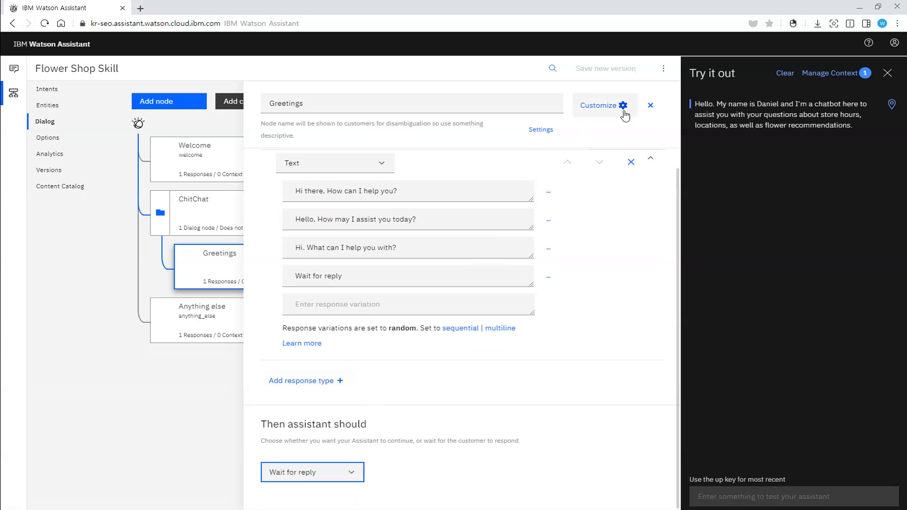
click(650, 105)
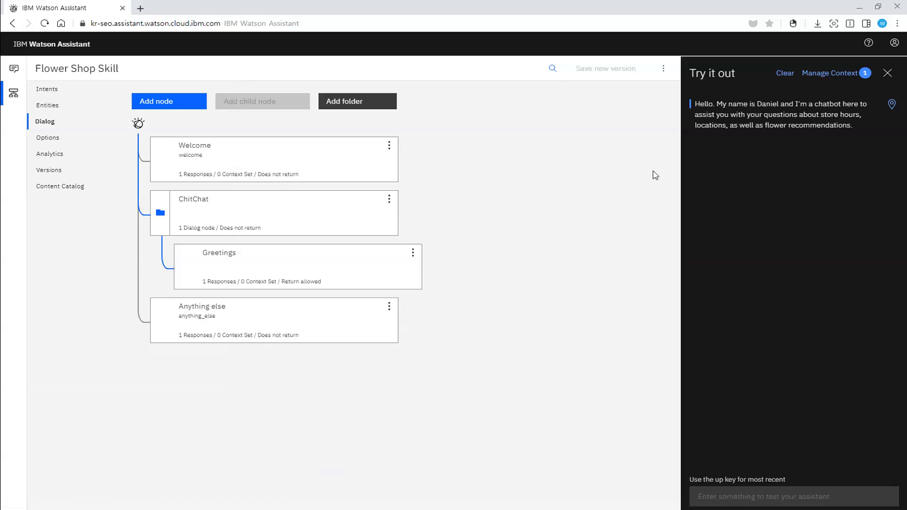
Step: Restart the test conversation and send the greeting "Hi." to the assistant
click(786, 75)
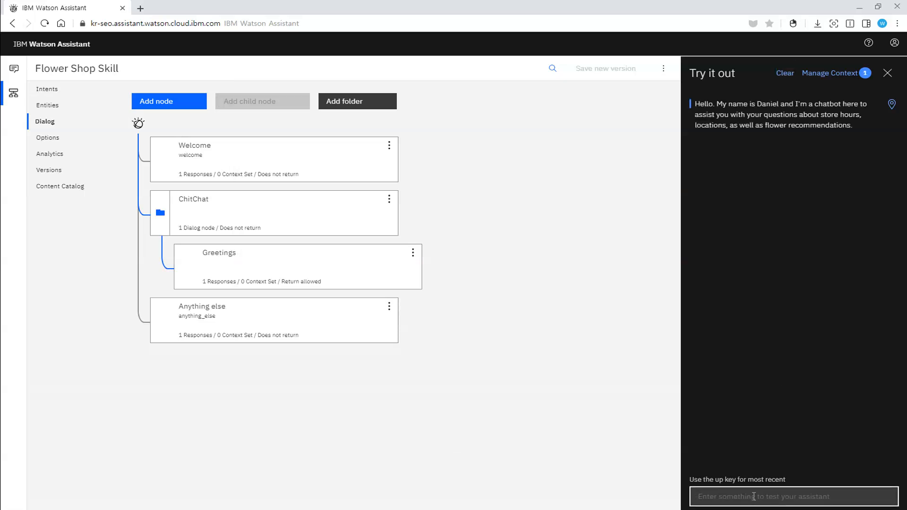
text(H)
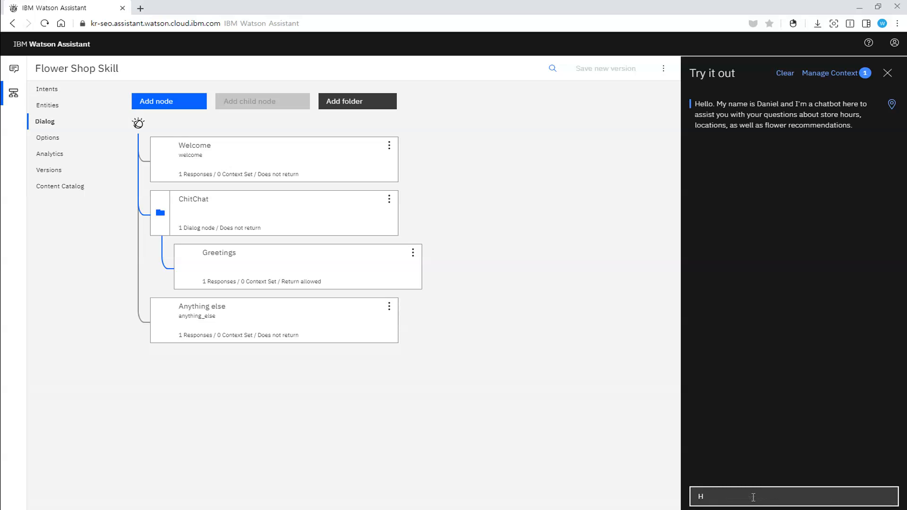
text(i.)
key(Return)
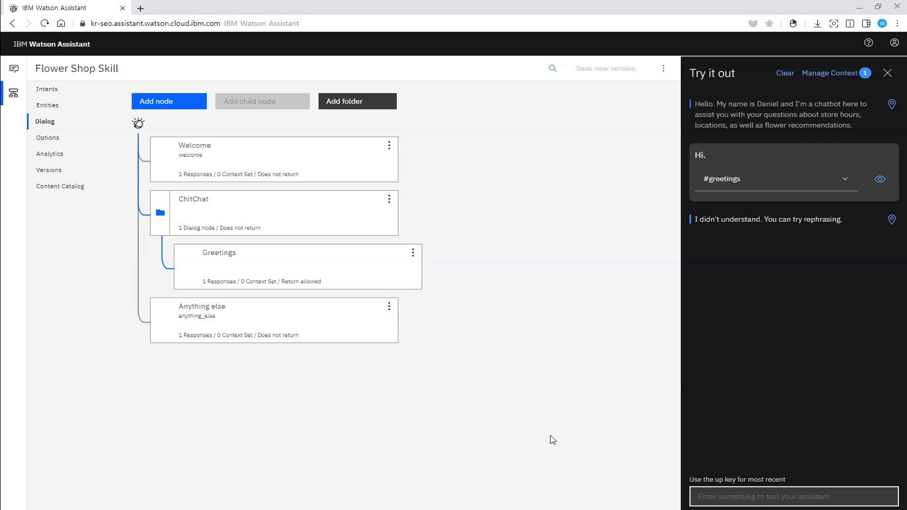
Step: Send a test greeting consisting of "Hi." followed by the chatbot's first name
text(Hi)
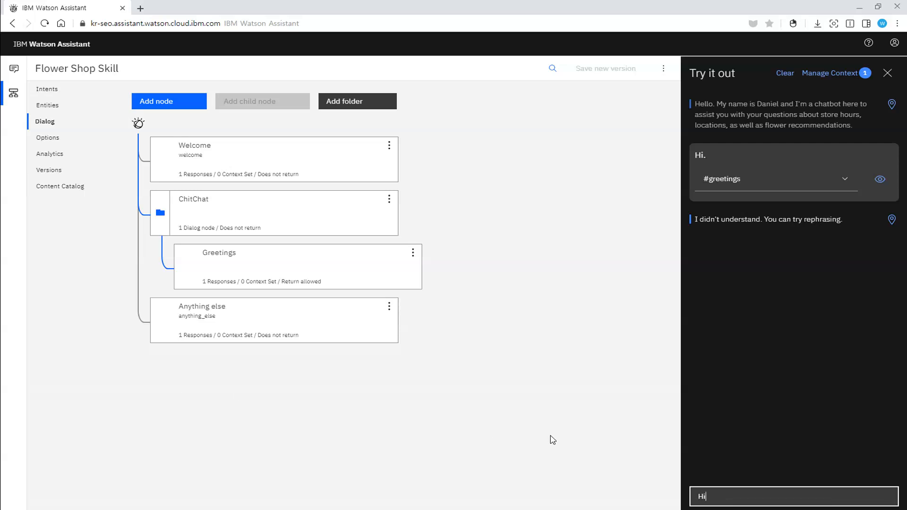
text(. dani)
key(BackSpace)
key(BackSpace)
key(BackSpace)
key(BackSpace)
text(Daniel)
key(Return)
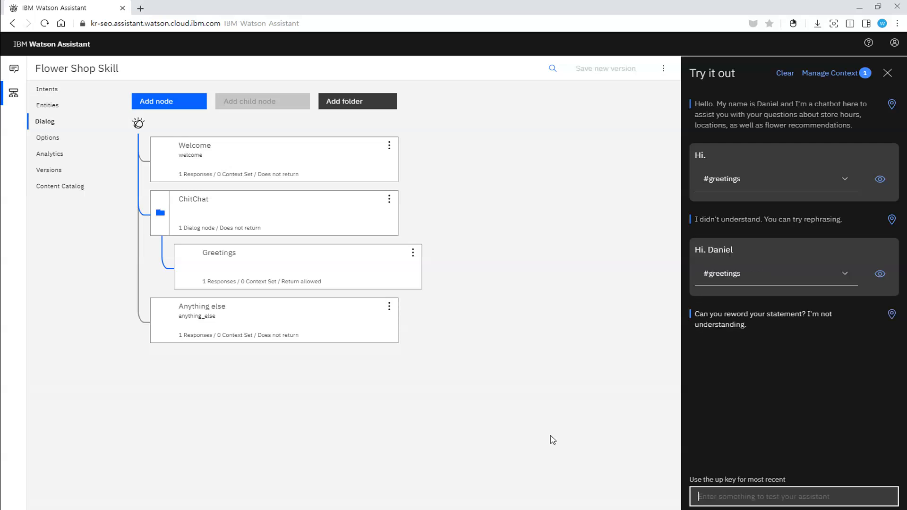